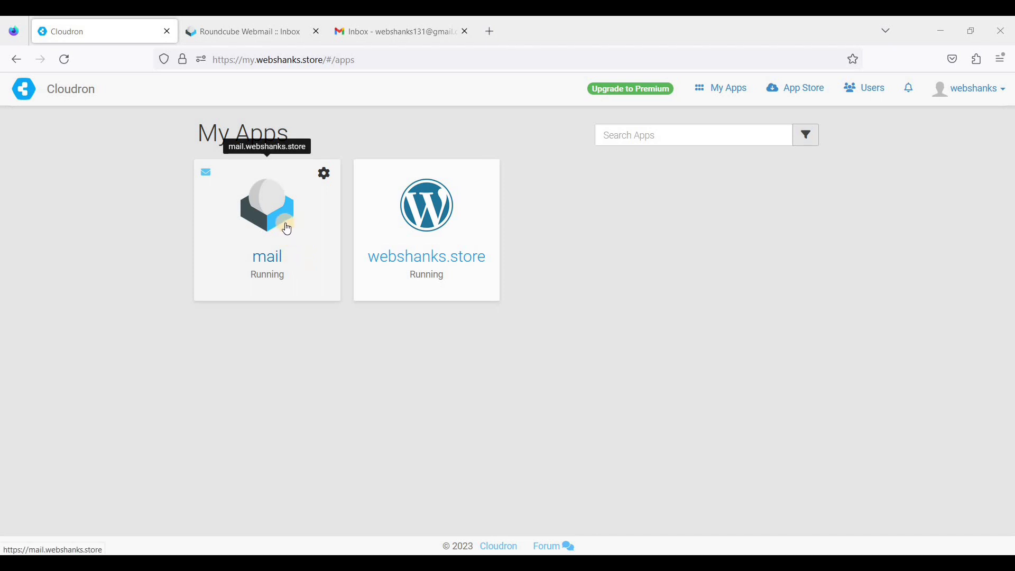
pyautogui.click(274, 32)
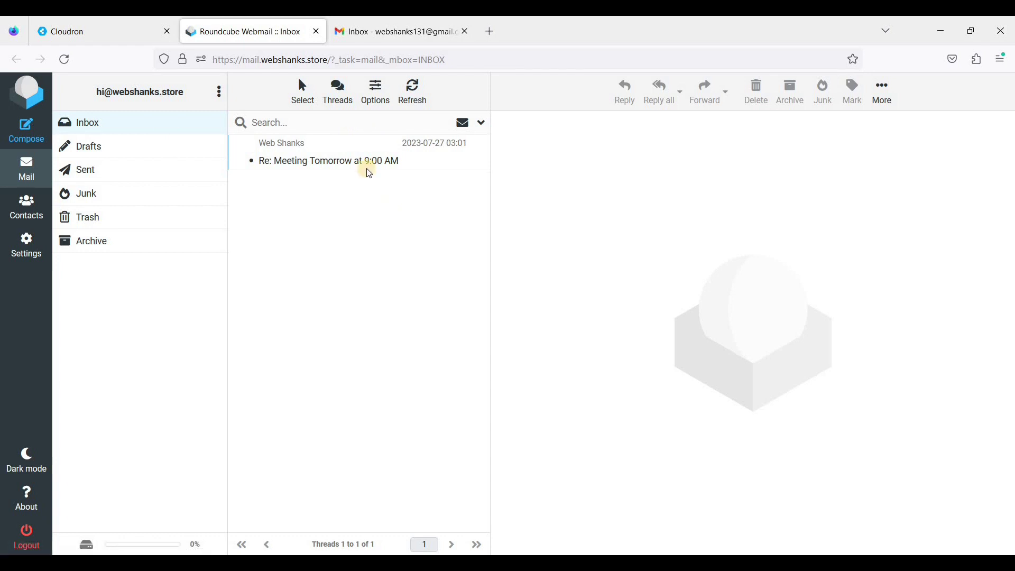
# - Flip between the Cloudron, Gmail and Roundcube tabs to compare the two inboxes
pyautogui.click(113, 34)
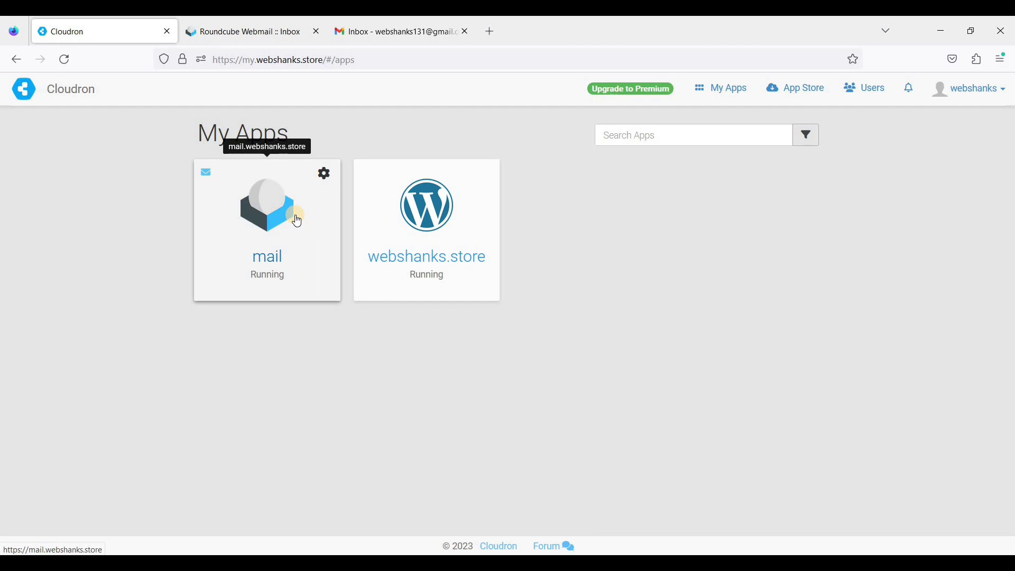
pyautogui.click(394, 29)
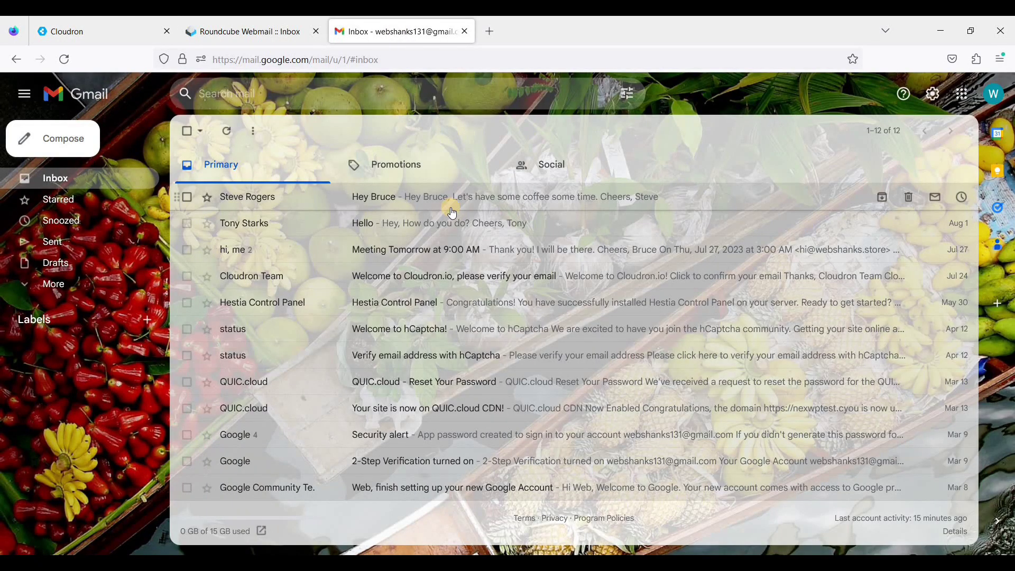
pyautogui.click(258, 32)
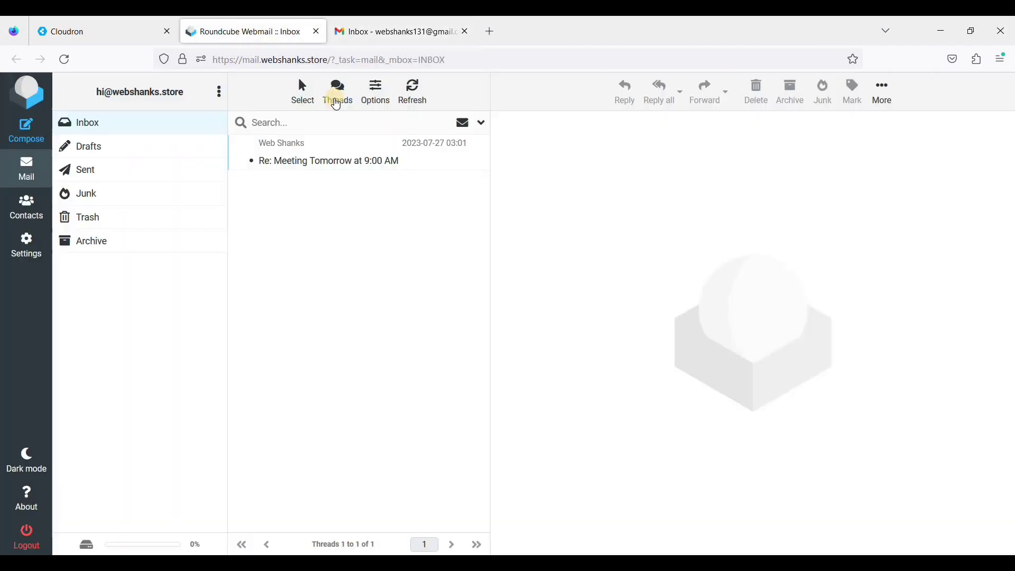
pyautogui.click(382, 36)
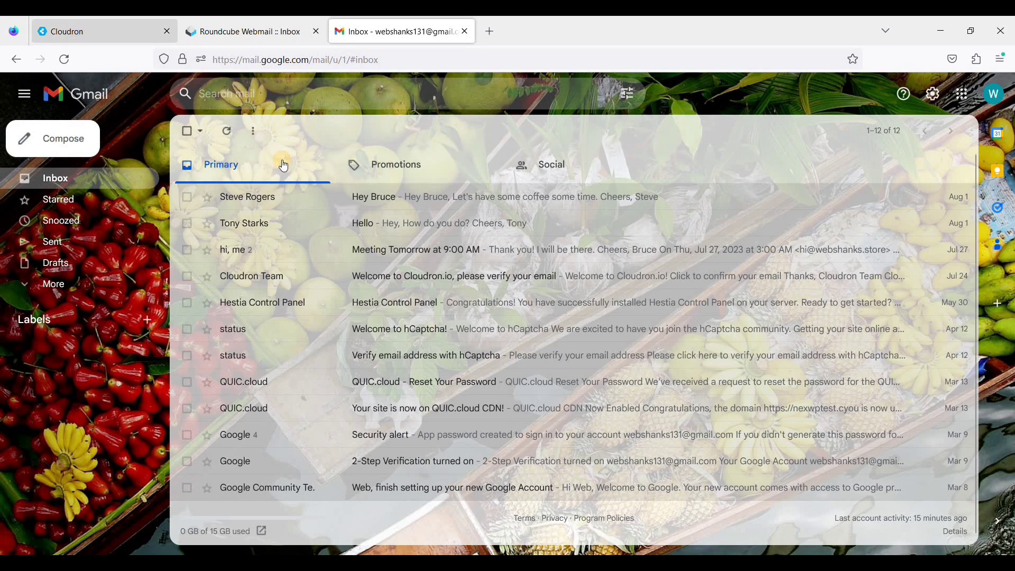
pyautogui.click(90, 32)
# - Open Gmail's Accounts and Import settings from the full settings page
pyautogui.click(412, 33)
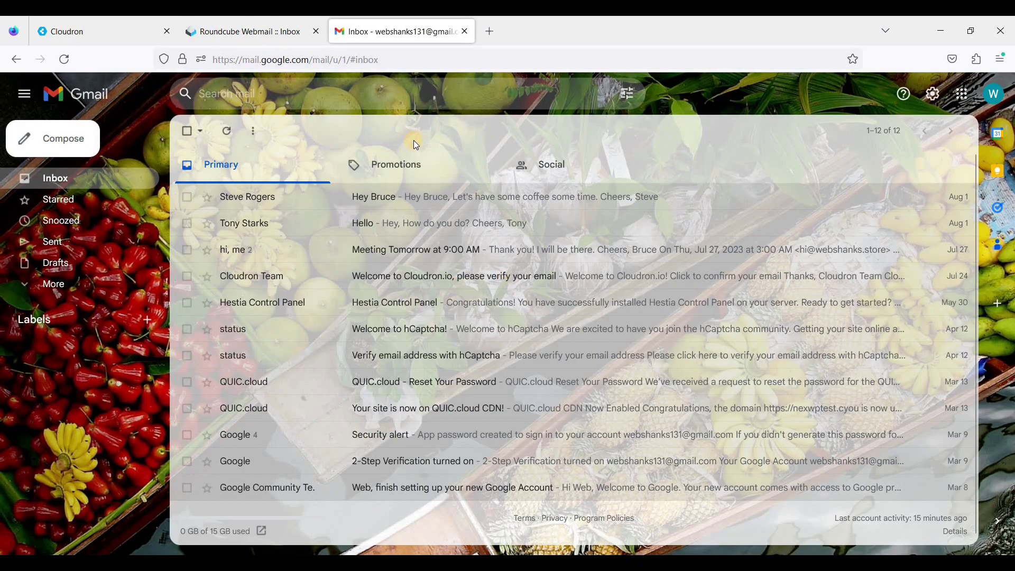
pyautogui.click(935, 102)
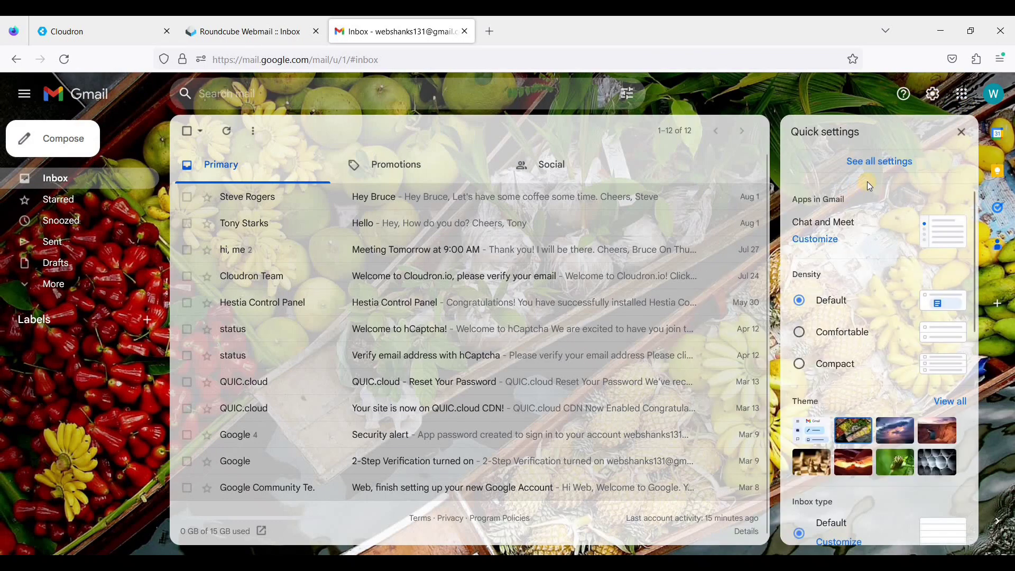
pyautogui.click(875, 165)
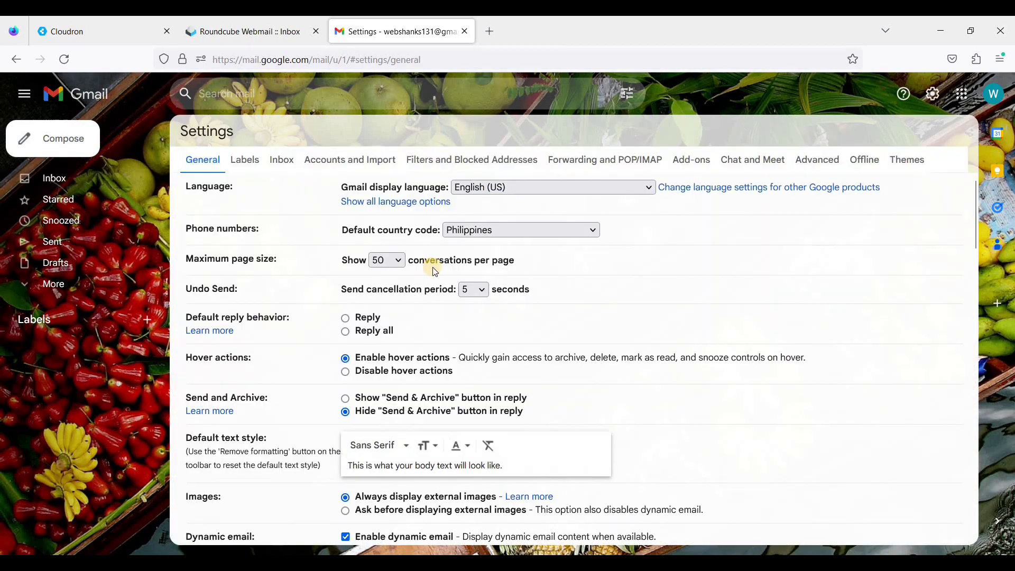
pyautogui.click(341, 159)
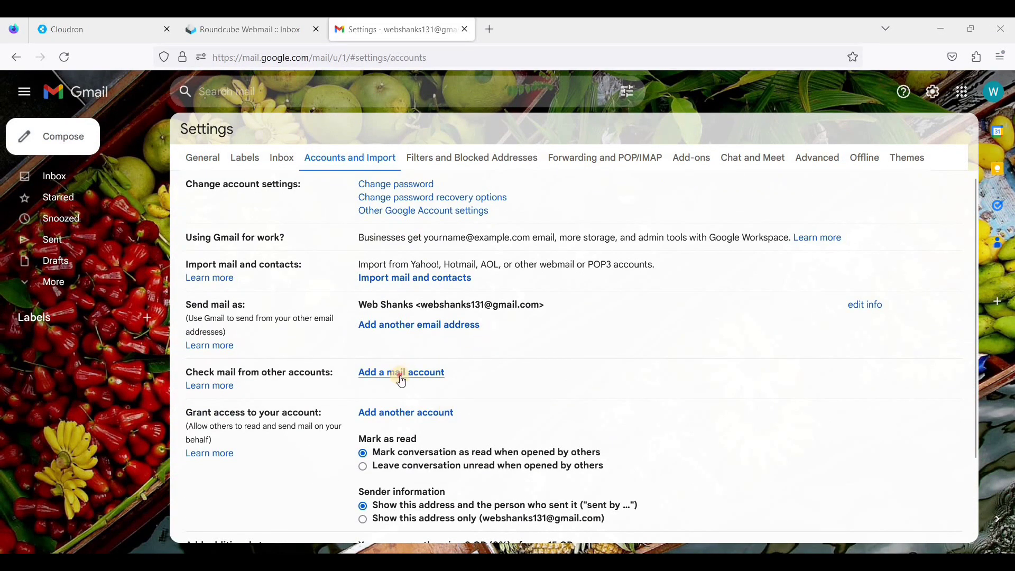
pyautogui.click(438, 374)
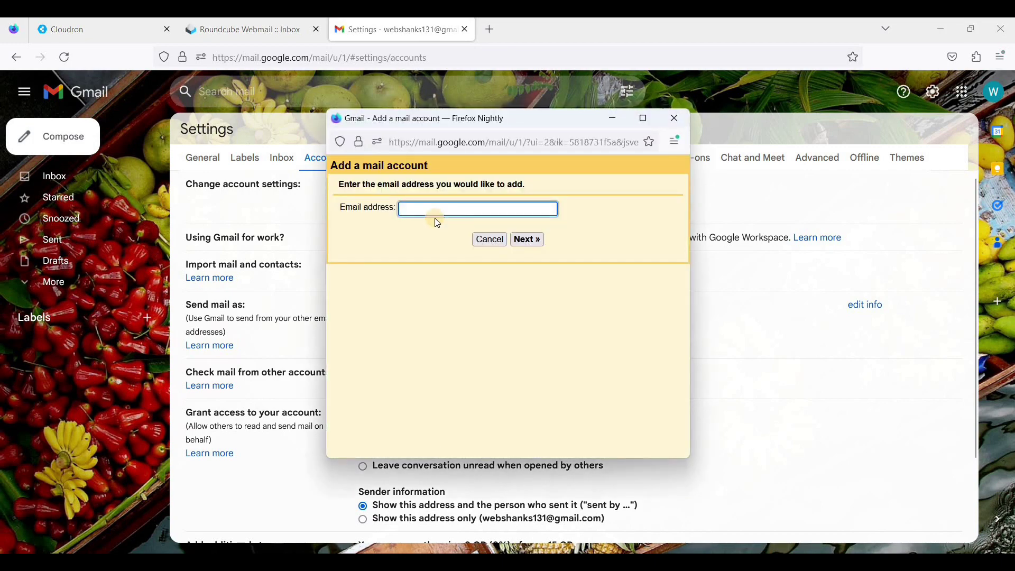
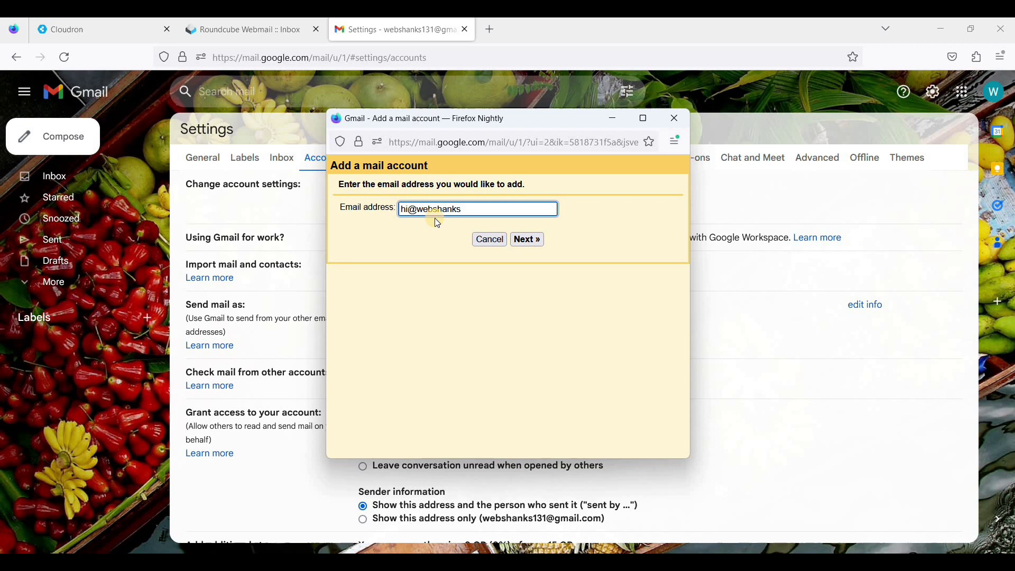
pyautogui.click(537, 241)
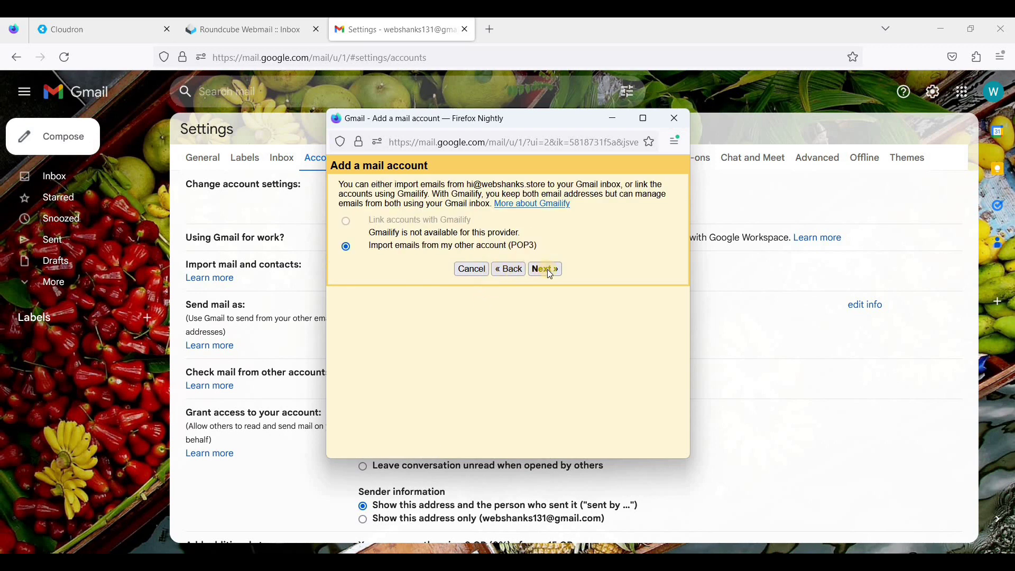
pyautogui.click(399, 256)
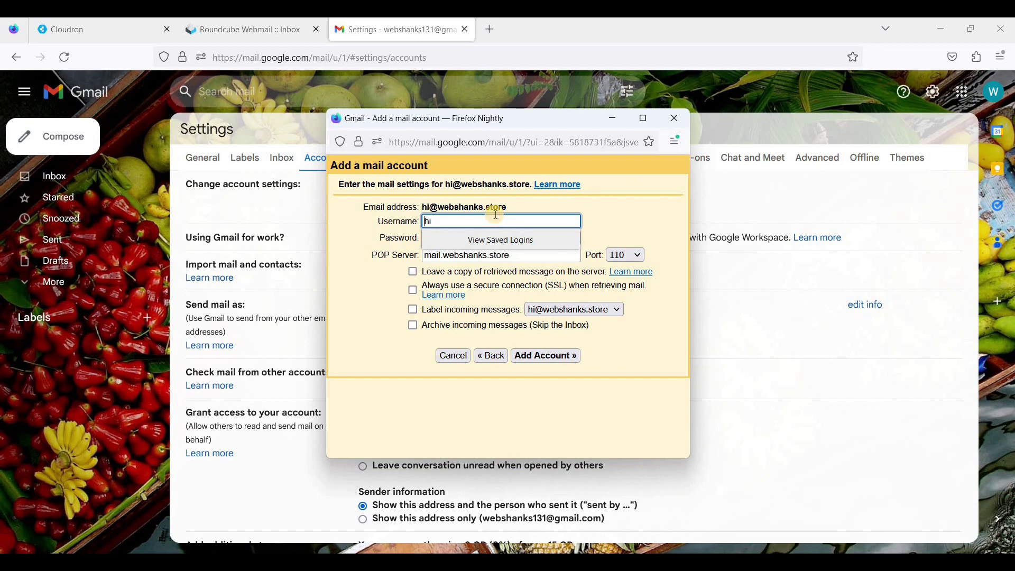
pyautogui.press('Escape')
pyautogui.write('@webshanks.store')
pyautogui.click(541, 237)
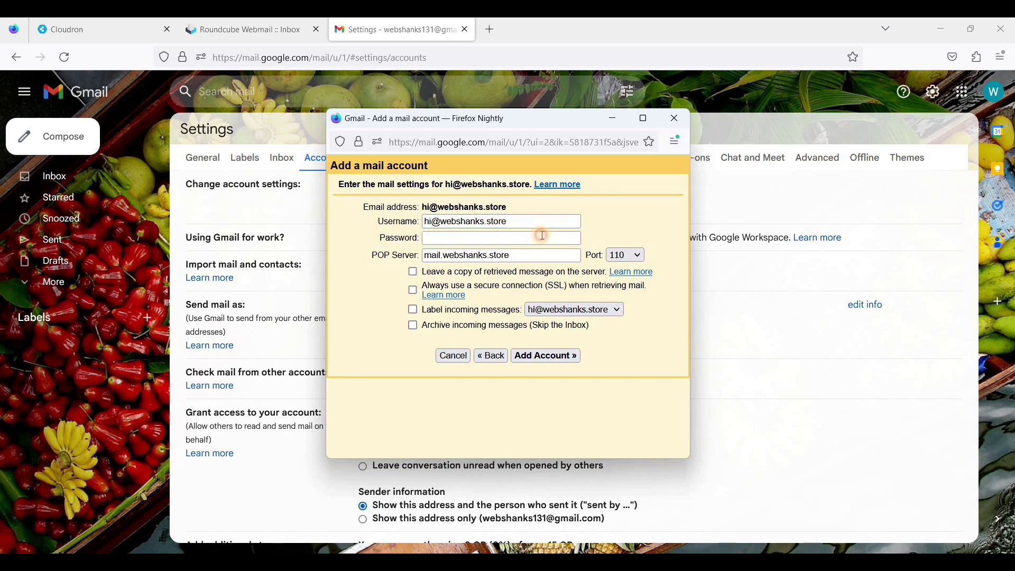
pyautogui.hotkey('ctrl', 'v')
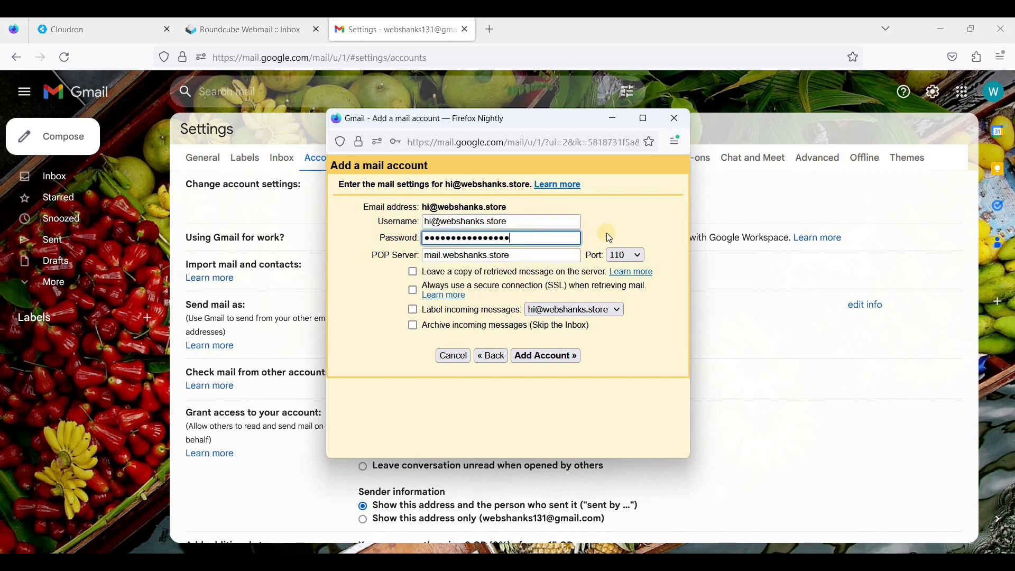
pyautogui.click(478, 258)
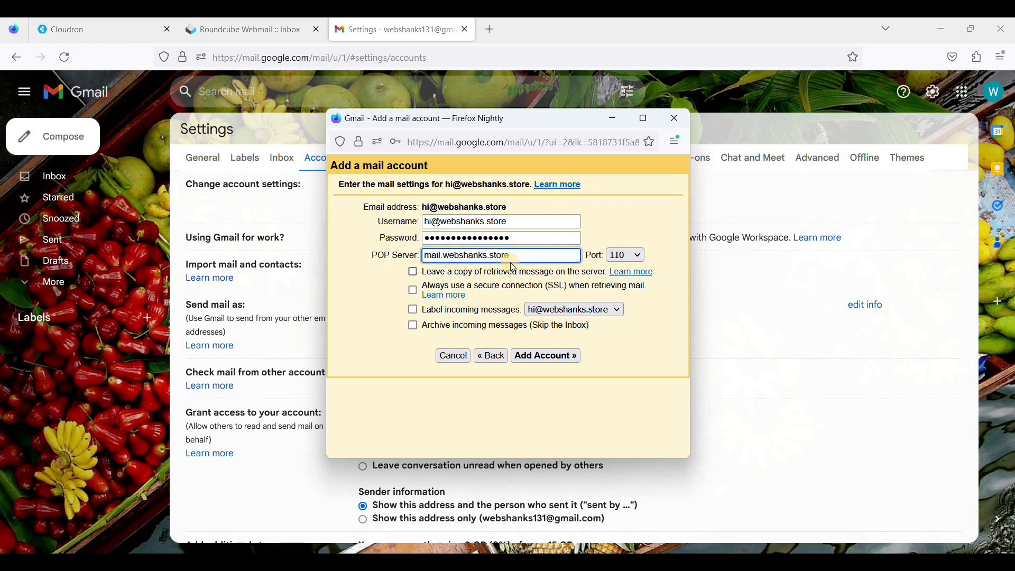
# - Look up the mail server location mail.webshanks.store on Cloudron's Email settings page
pyautogui.click(116, 35)
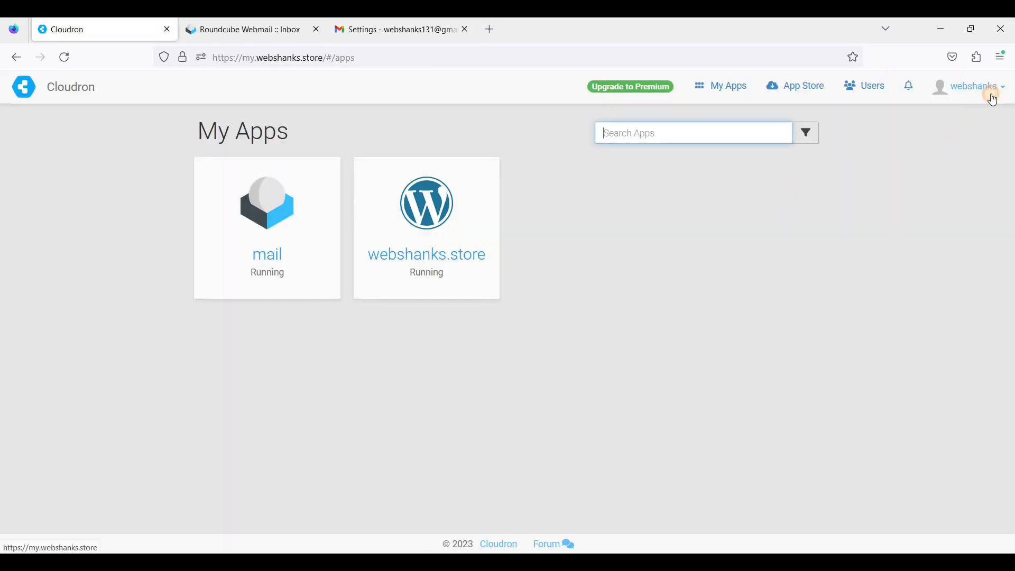
pyautogui.click(981, 102)
pyautogui.click(940, 198)
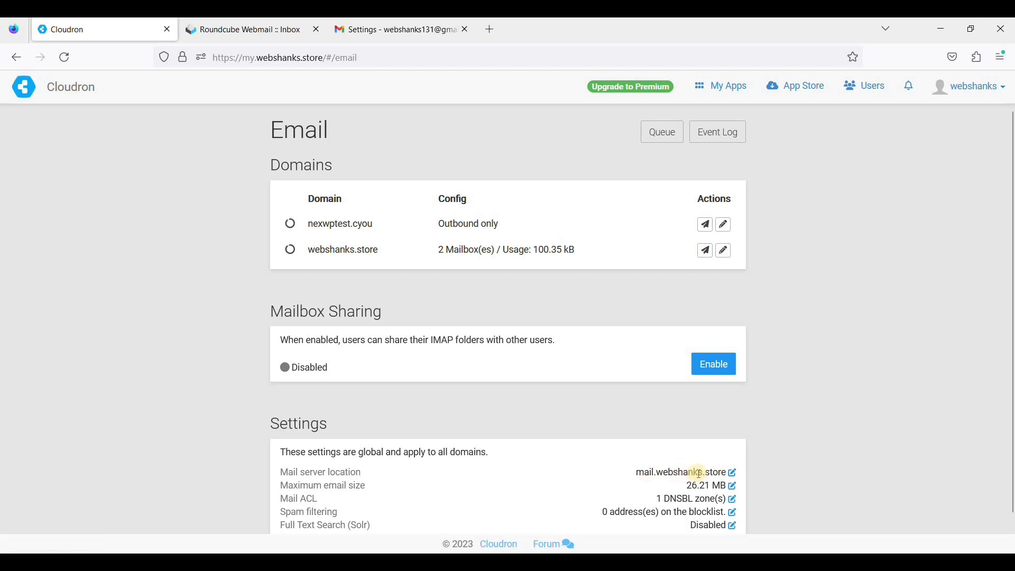
# - Add the POP account on port 995, keeping server copies, always using SSL and labelling incoming mail
pyautogui.click(392, 30)
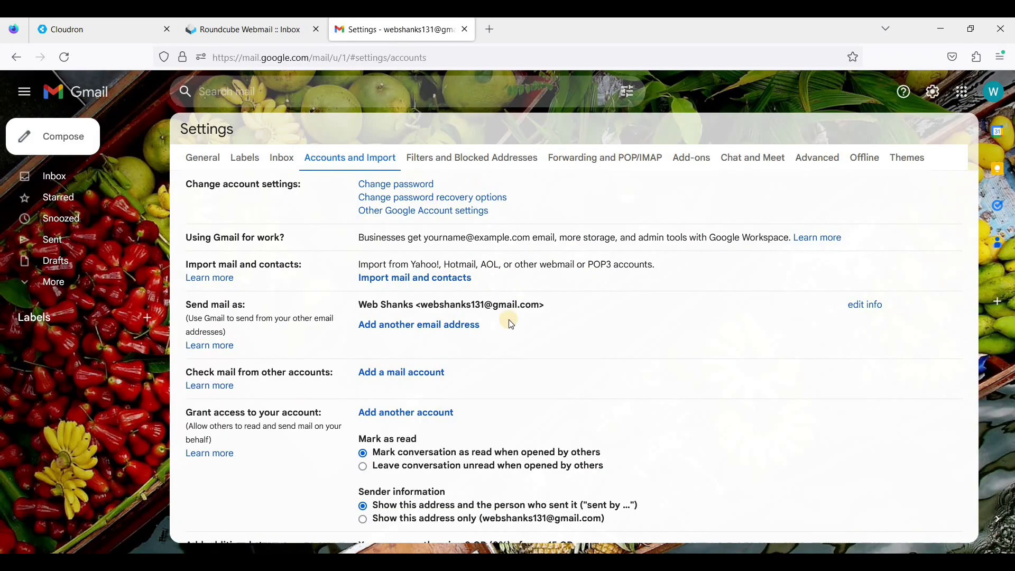
pyautogui.click(424, 382)
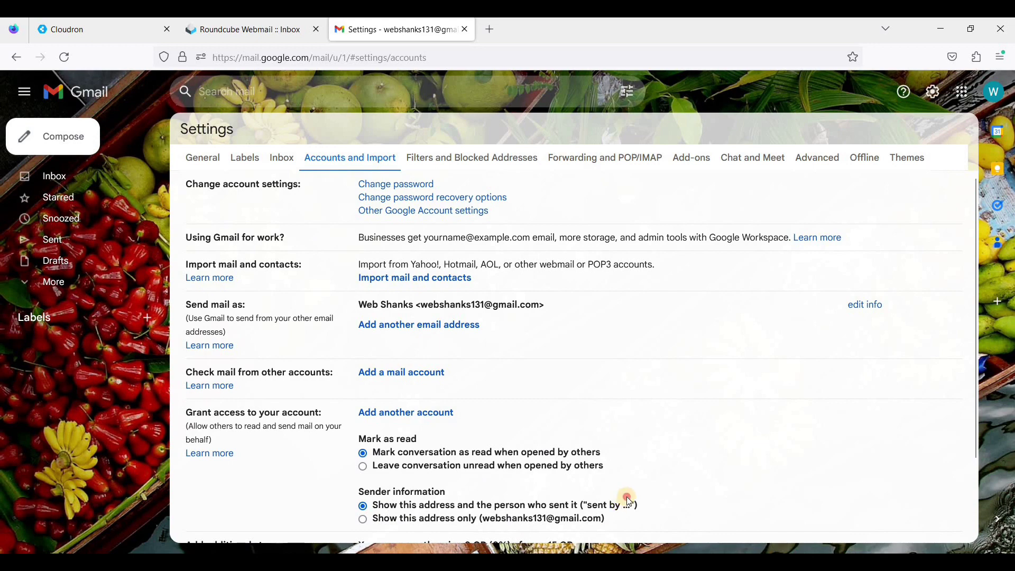
pyautogui.click(624, 255)
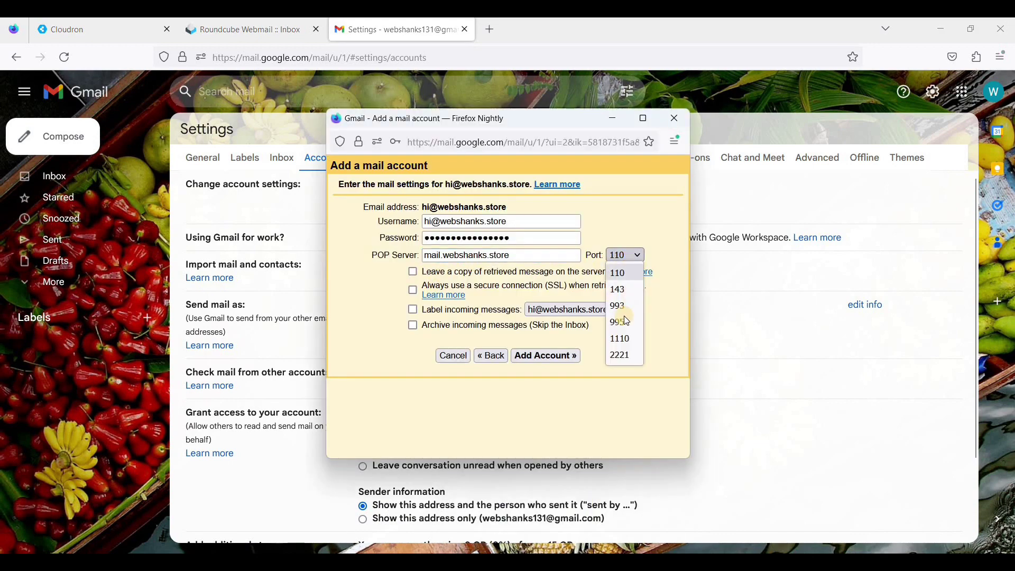
pyautogui.click(623, 323)
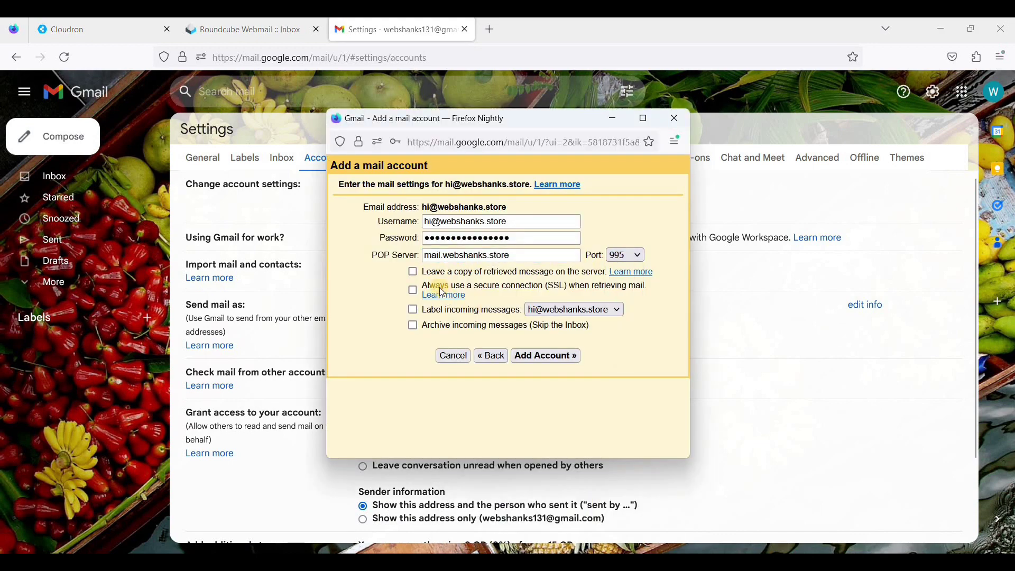
pyautogui.click(414, 273)
pyautogui.click(413, 291)
pyautogui.click(413, 311)
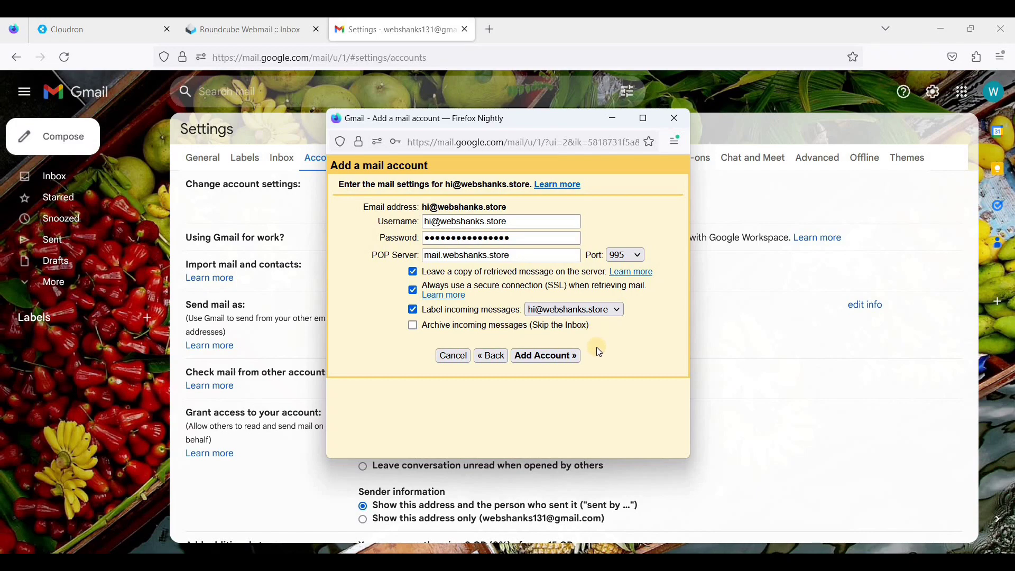
pyautogui.click(547, 360)
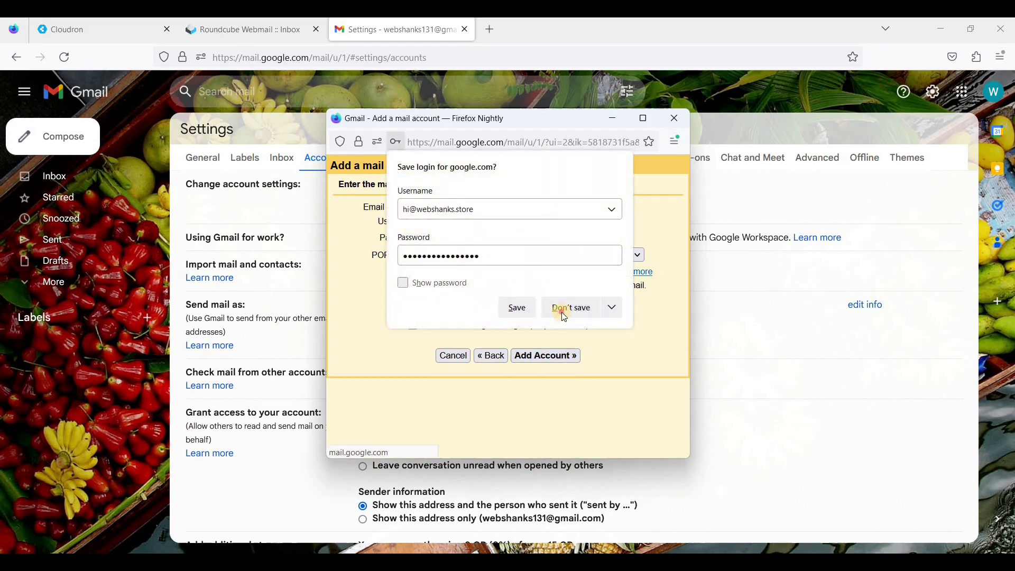
pyautogui.click(565, 312)
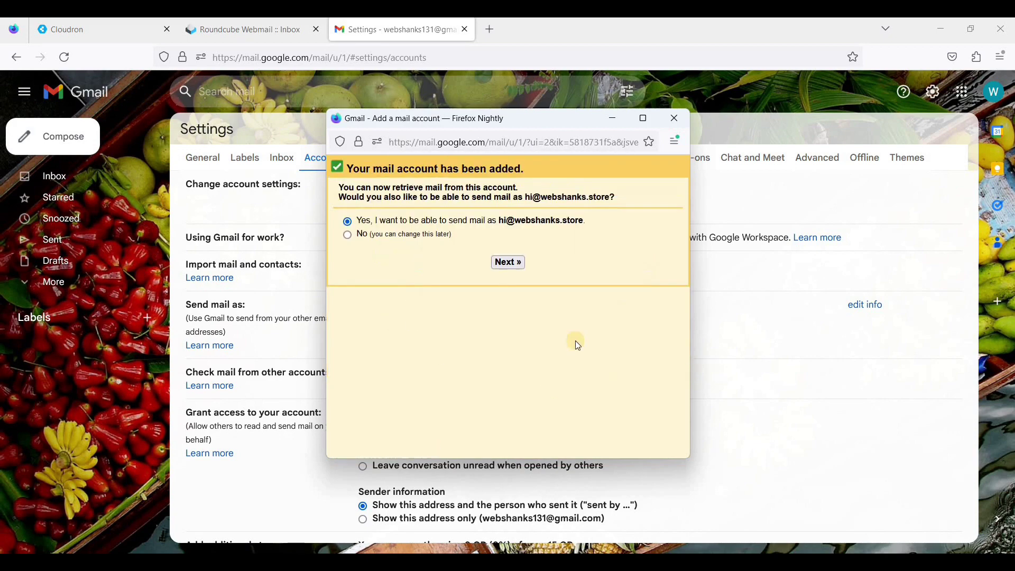
pyautogui.click(506, 264)
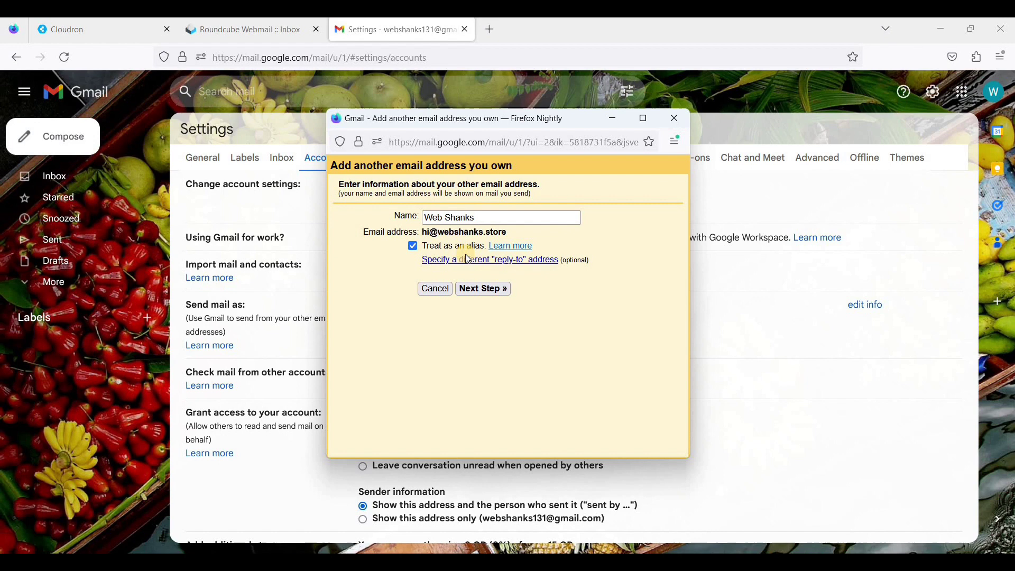
pyautogui.click(494, 221)
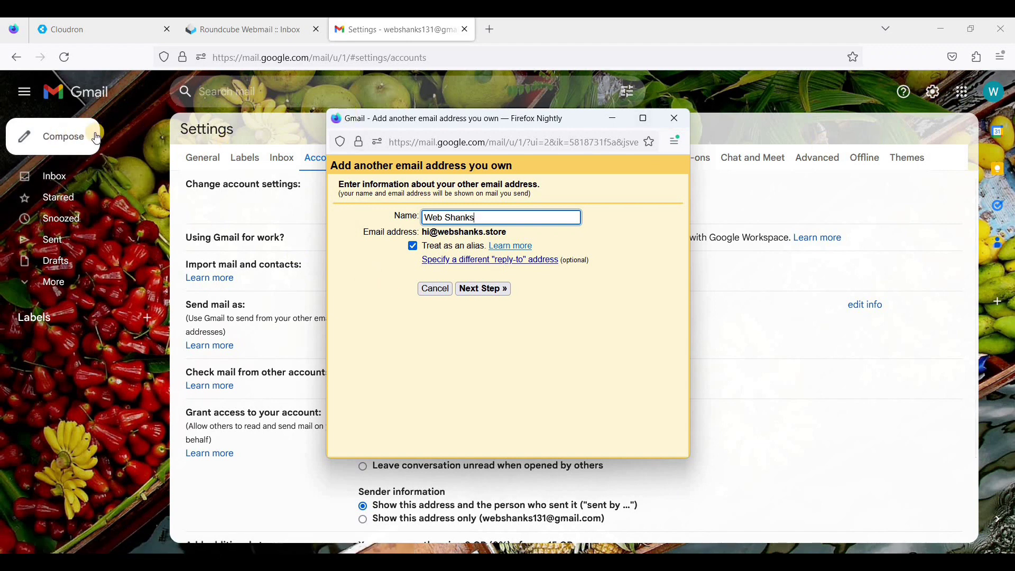
pyautogui.click(414, 247)
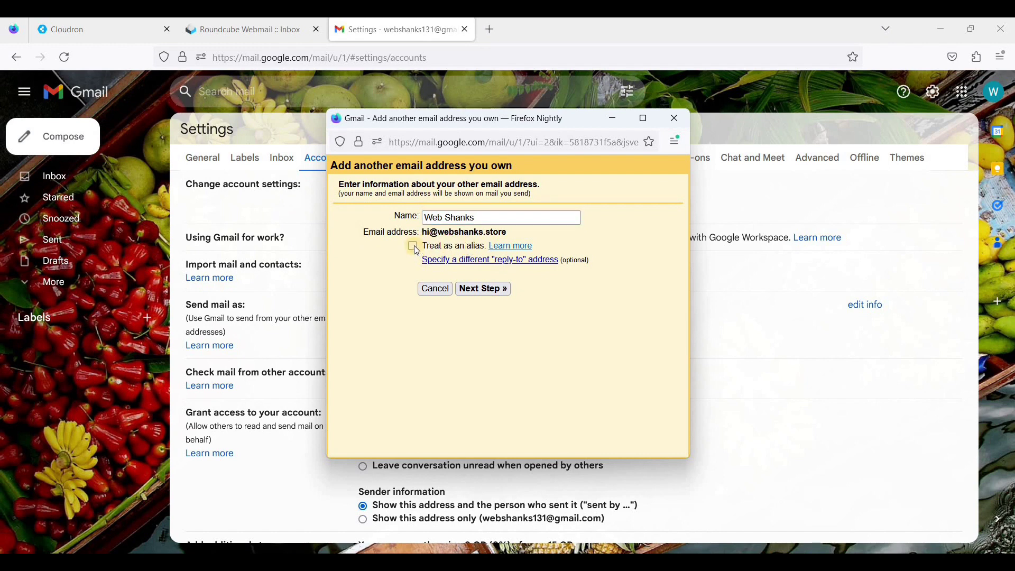
pyautogui.click(487, 290)
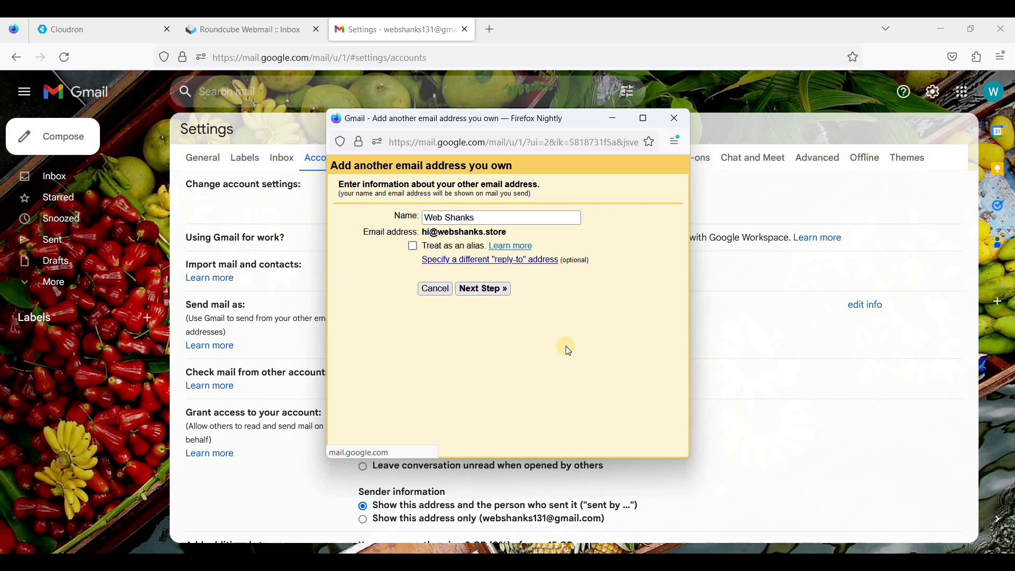
pyautogui.click(479, 248)
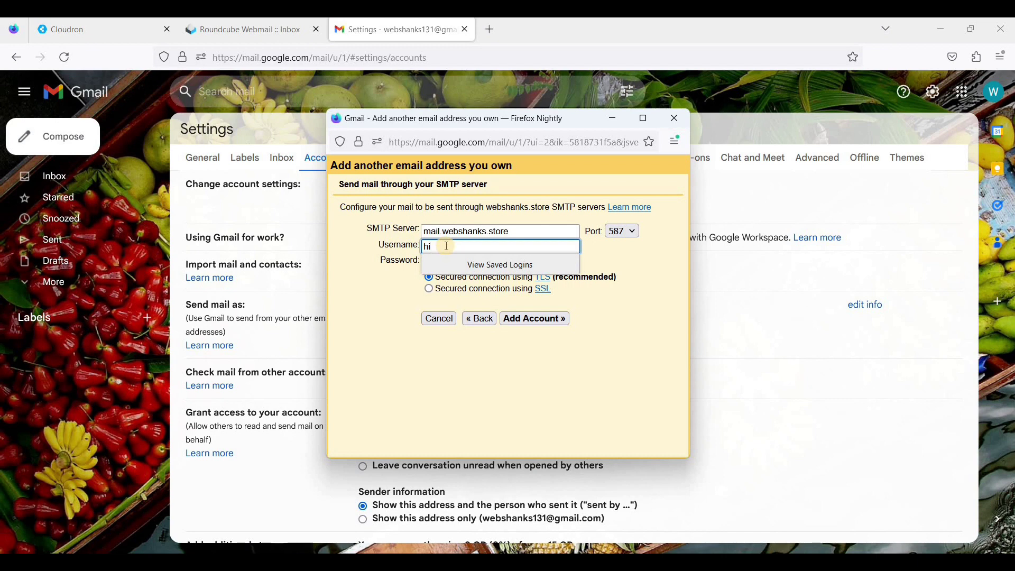
pyautogui.write('@webshanks.store')
pyautogui.press('Tab')
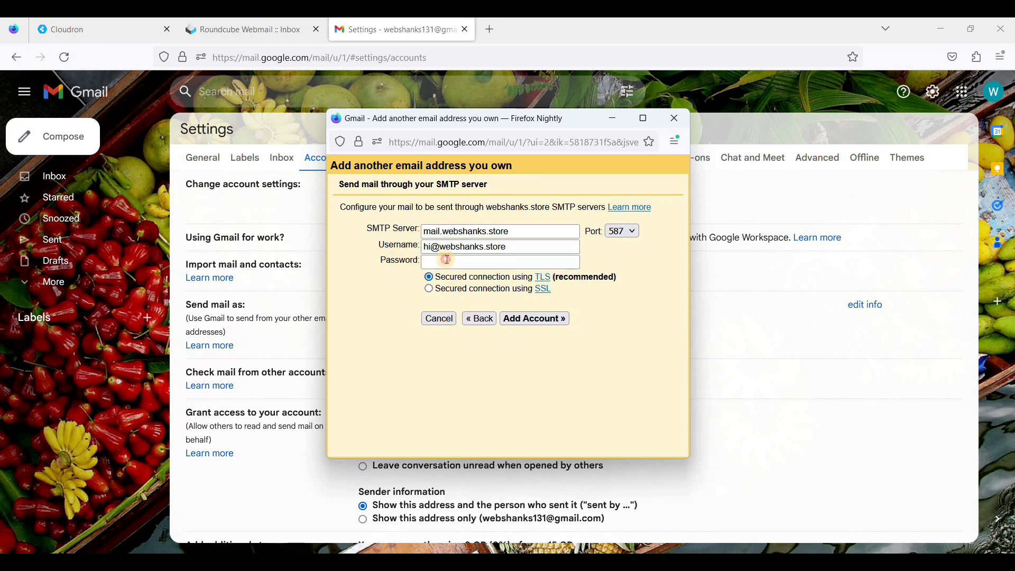
pyautogui.click(448, 260)
pyautogui.hotkey('ctrl', 'v')
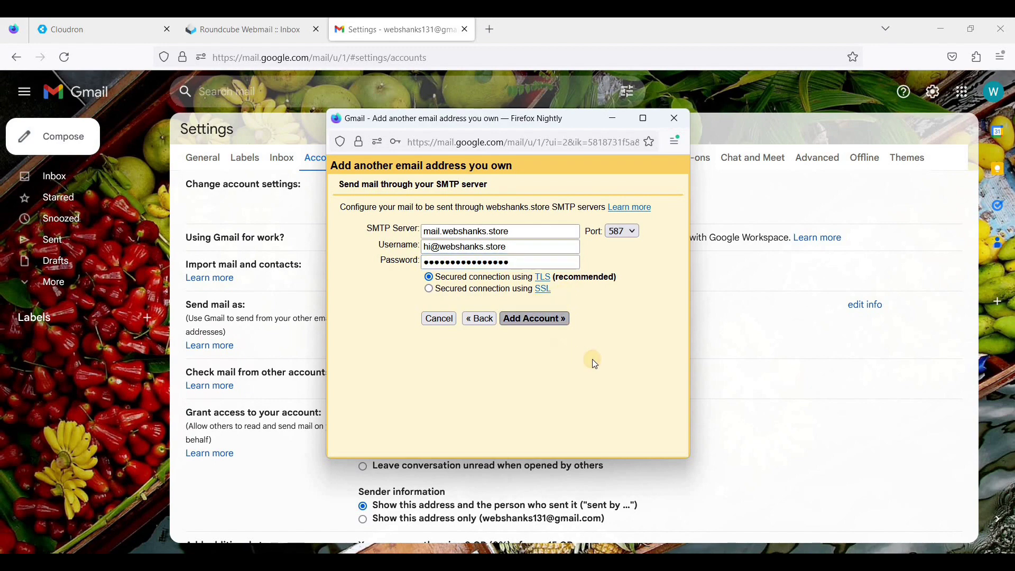
pyautogui.click(572, 312)
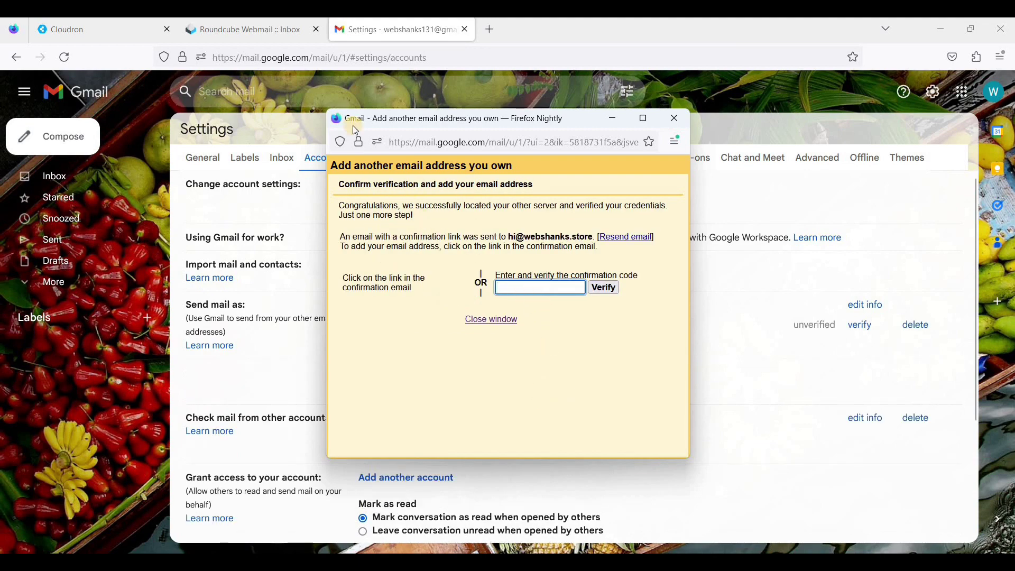
# - Refresh Roundcube, copy the code from the Gmail Confirmation email and paste it into Gmail's verification window
pyautogui.click(261, 37)
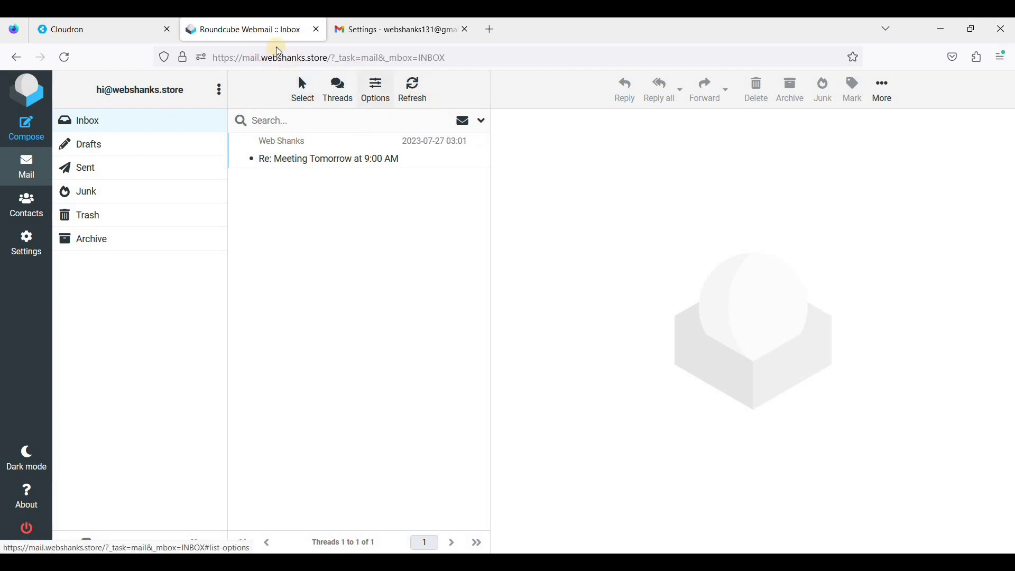
pyautogui.click(414, 96)
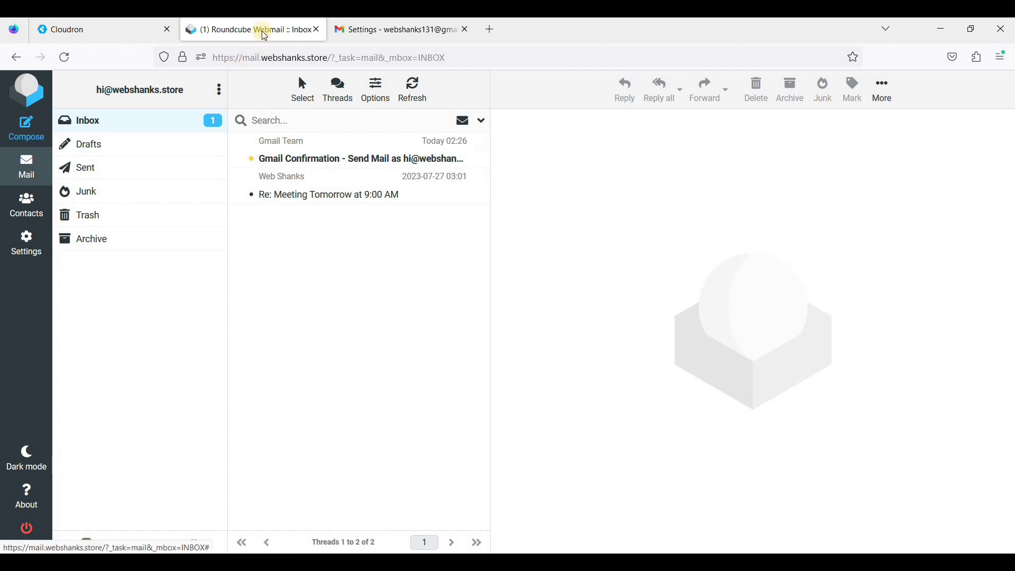
pyautogui.click(322, 161)
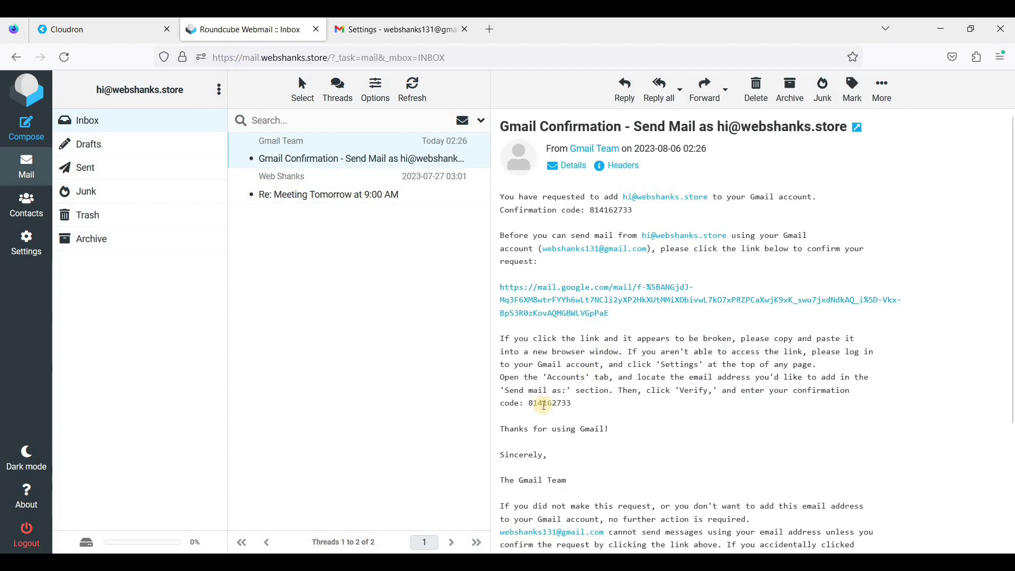
pyautogui.moveTo(528, 403); pyautogui.dragTo(573, 404)
pyautogui.hotkey('ctrl', 'c')
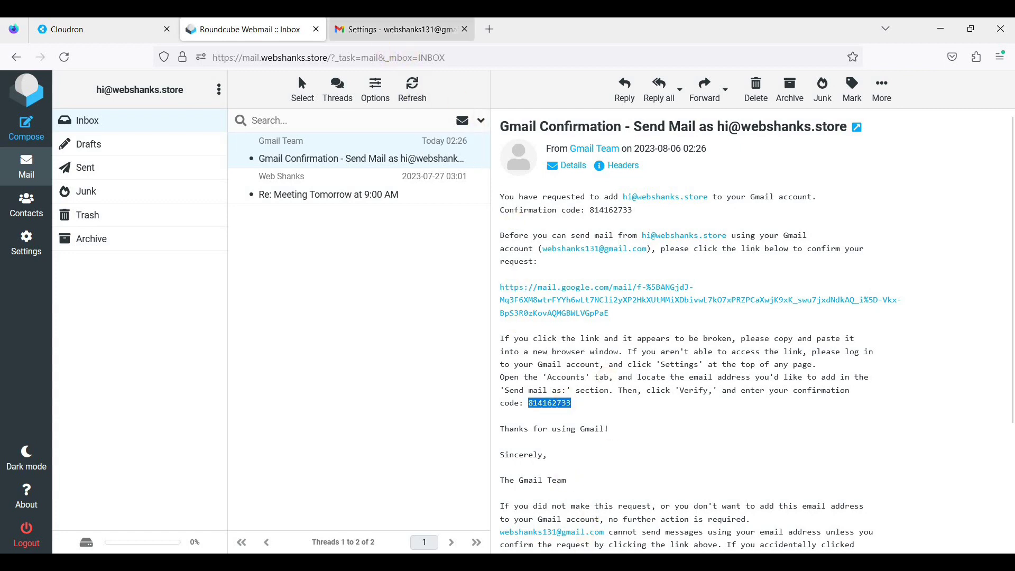
pyautogui.click(618, 500)
pyautogui.hotkey('ctrl', 'v')
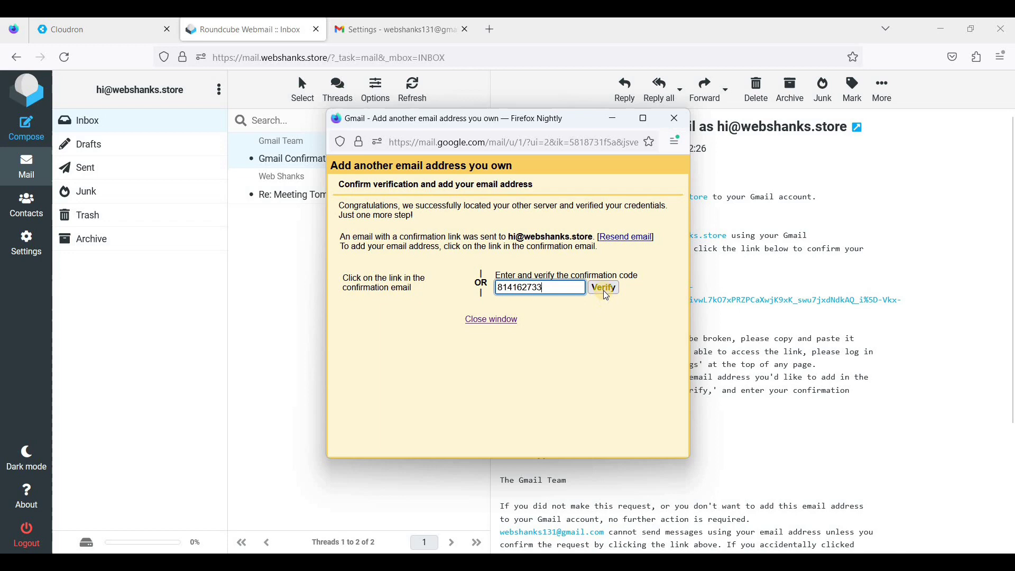
pyautogui.click(604, 291)
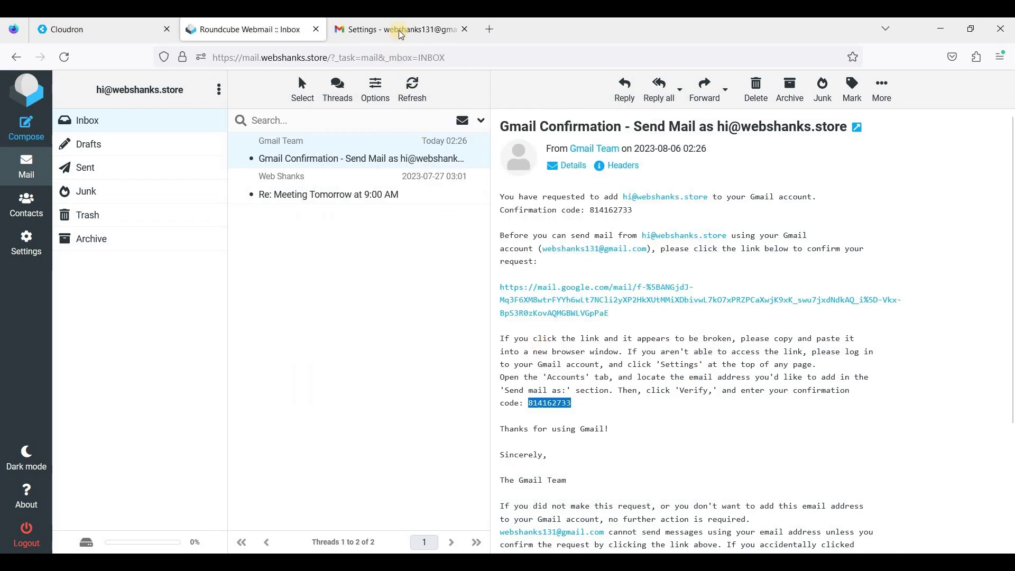
pyautogui.click(400, 31)
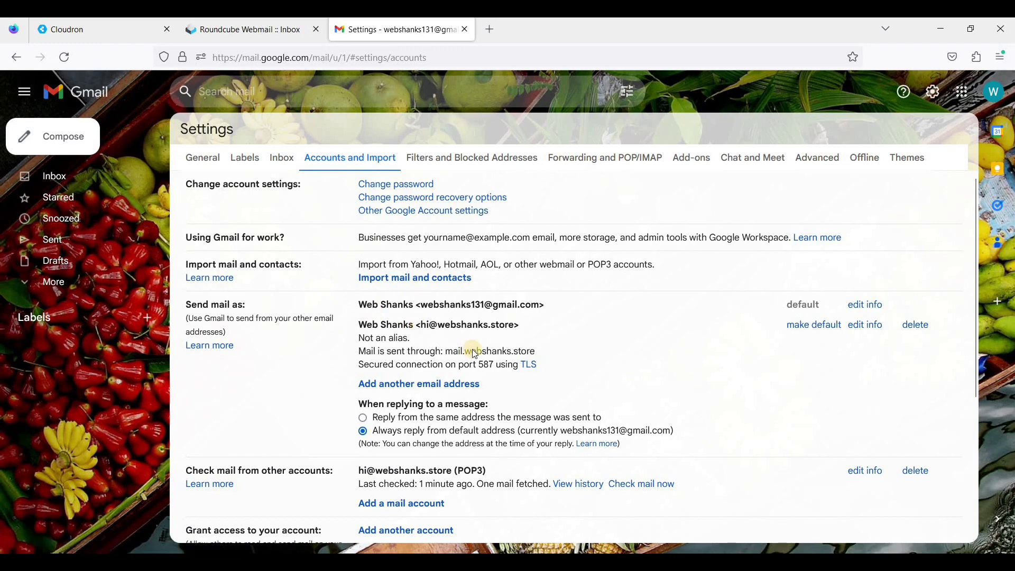
pyautogui.scroll(-2, 475, 355)
pyautogui.scroll(2, 434, 370)
# - Browse the expanded Gmail folder list, then go back to the inbox
pyautogui.click(54, 285)
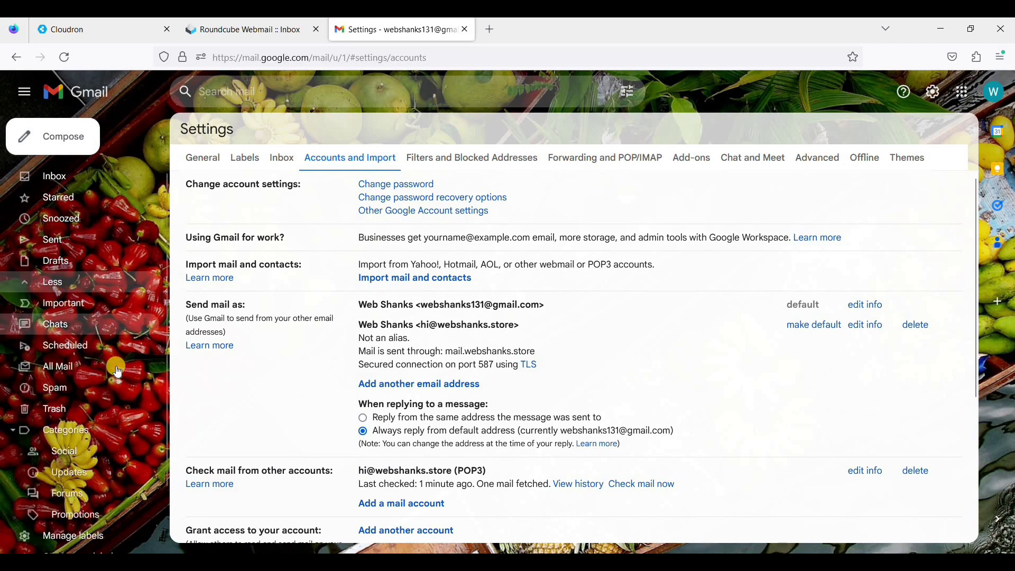
pyautogui.scroll(-2, 141, 414)
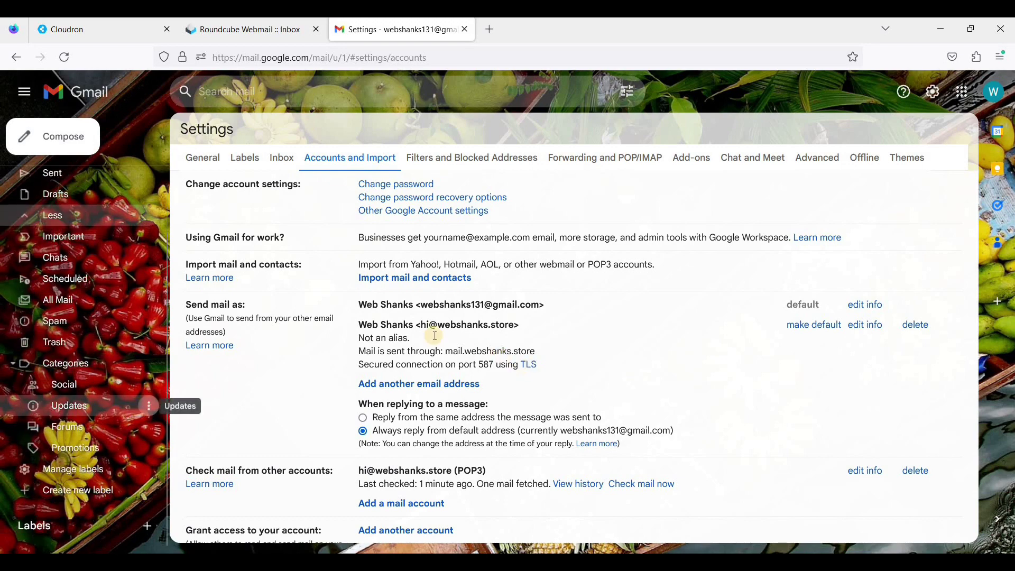
pyautogui.scroll(-3, 106, 265)
pyautogui.click(110, 214)
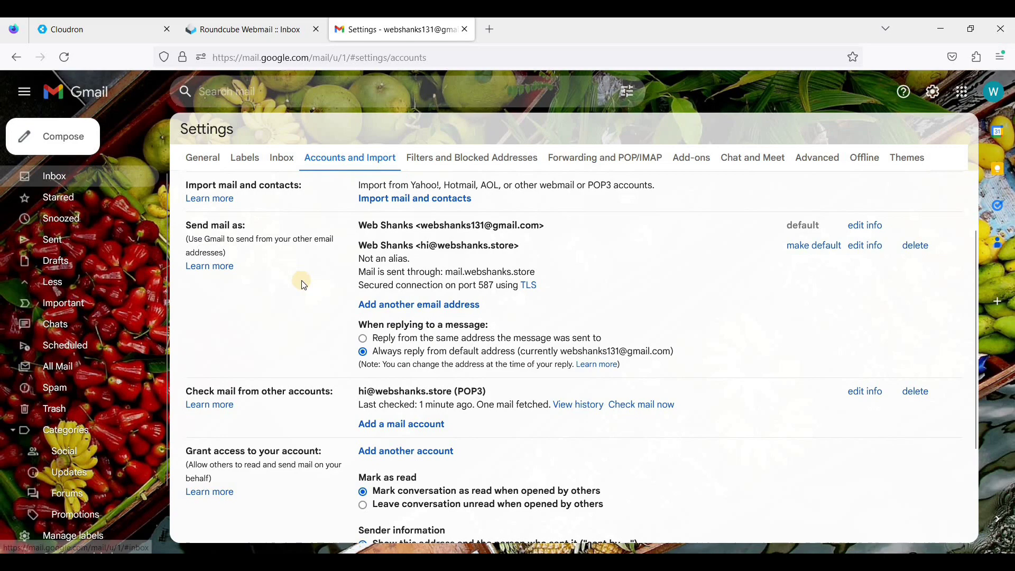
pyautogui.click(53, 177)
pyautogui.click(49, 285)
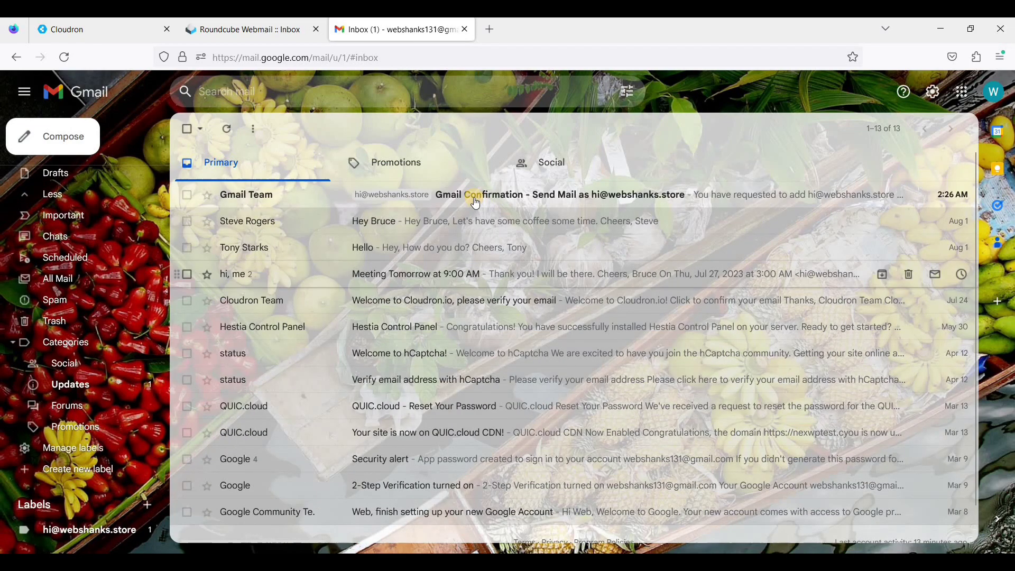
pyautogui.click(473, 197)
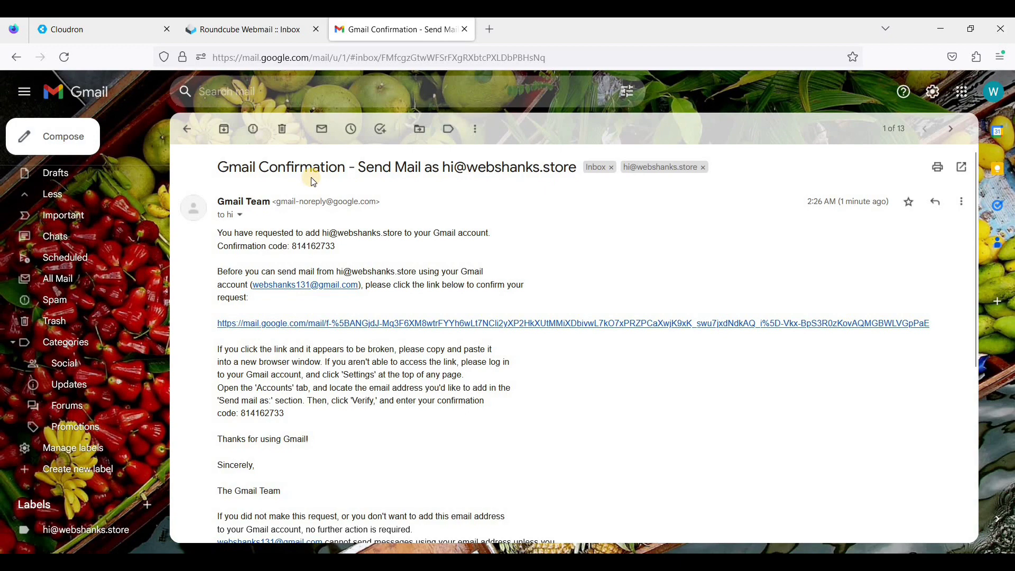
pyautogui.scroll(-3, 323, 254)
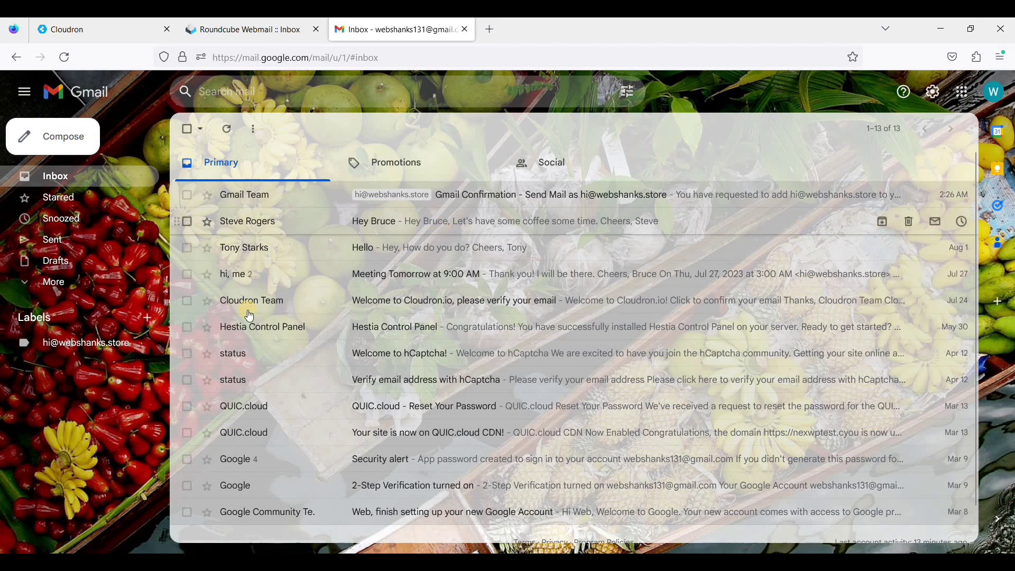
pyautogui.click(125, 346)
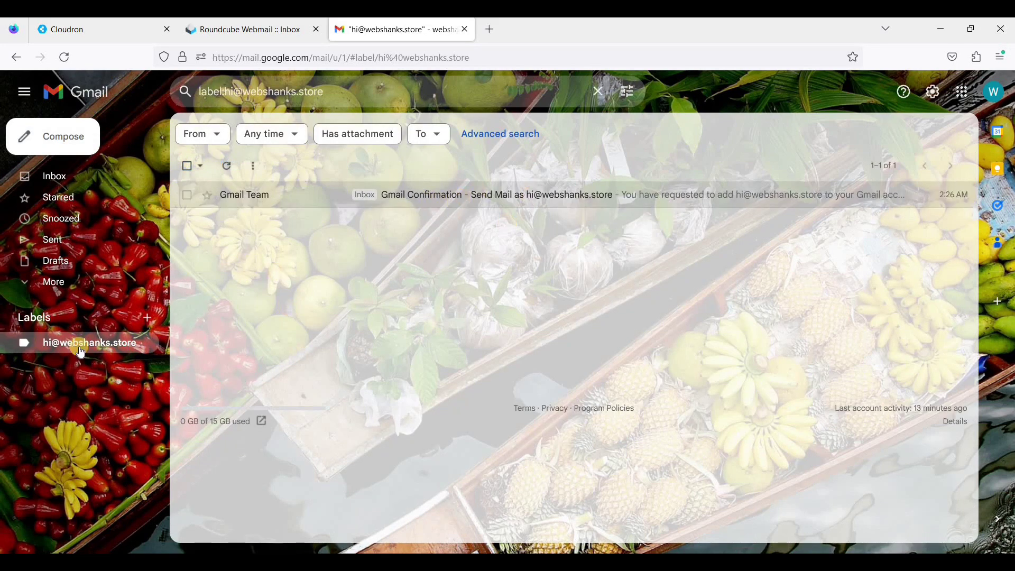
pyautogui.click(401, 203)
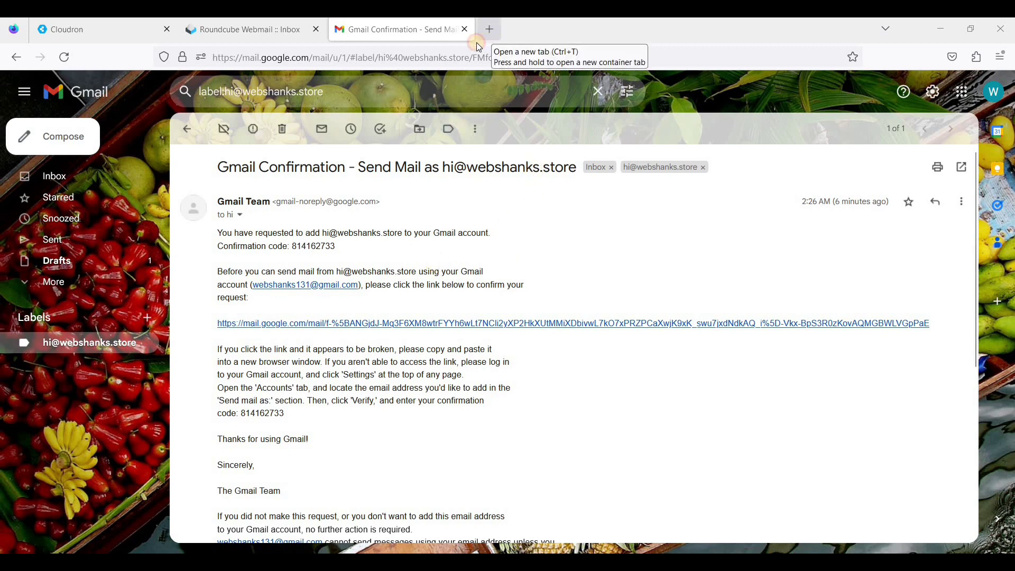
# - Open the Proton Mail inbox in a new tab, dismiss its search tips, and return to Gmail
pyautogui.click(490, 29)
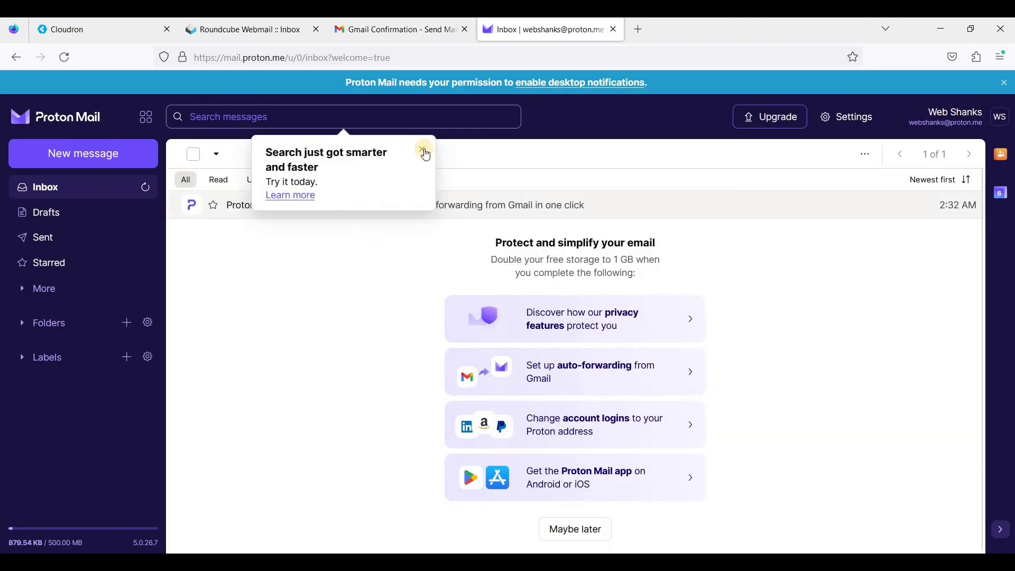
pyautogui.click(420, 150)
pyautogui.click(397, 30)
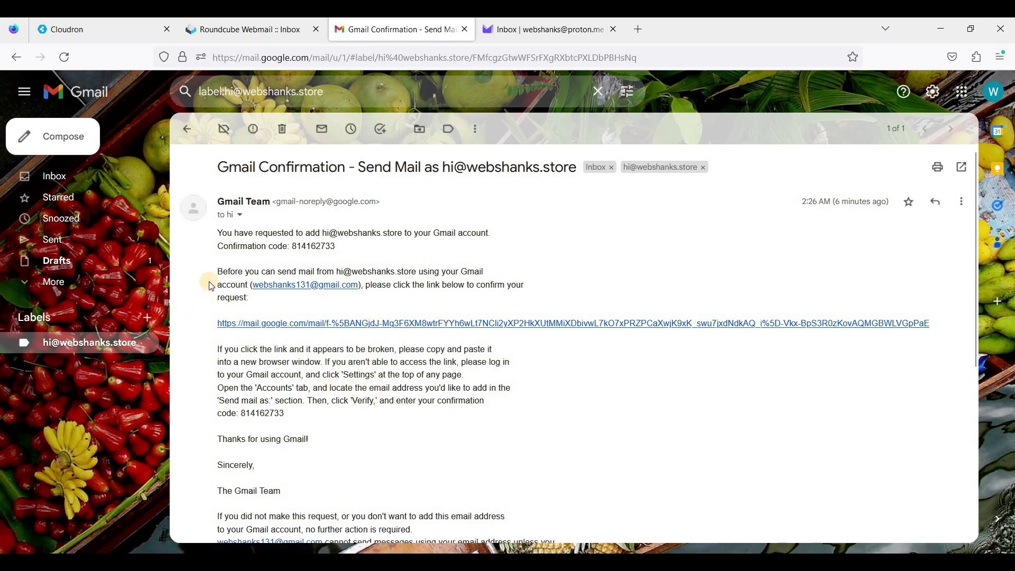
# - Start a new email from the webshanks.store address addressed to the Proton Mail account
pyautogui.click(55, 137)
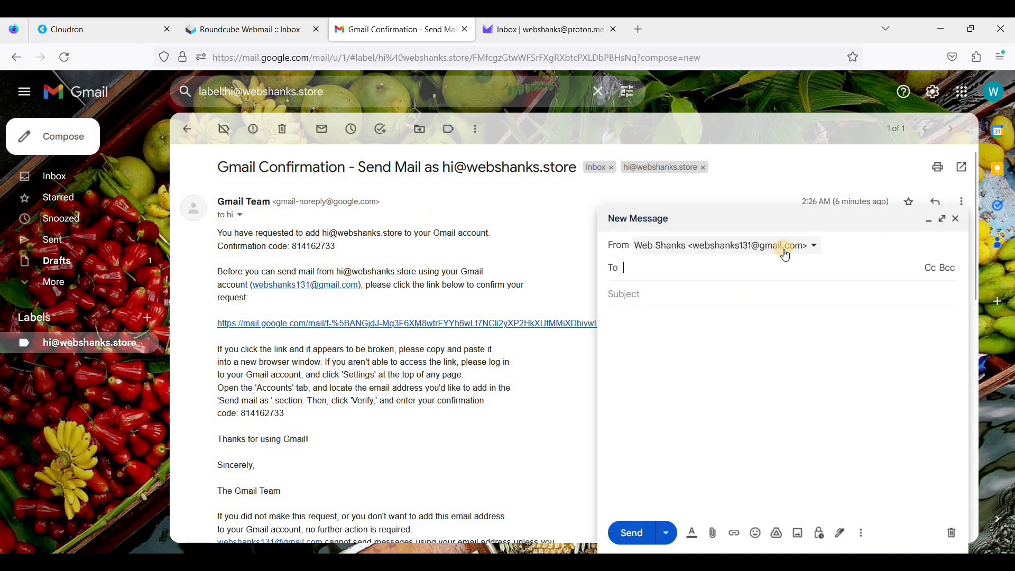
pyautogui.click(783, 255)
pyautogui.click(722, 290)
pyautogui.click(677, 270)
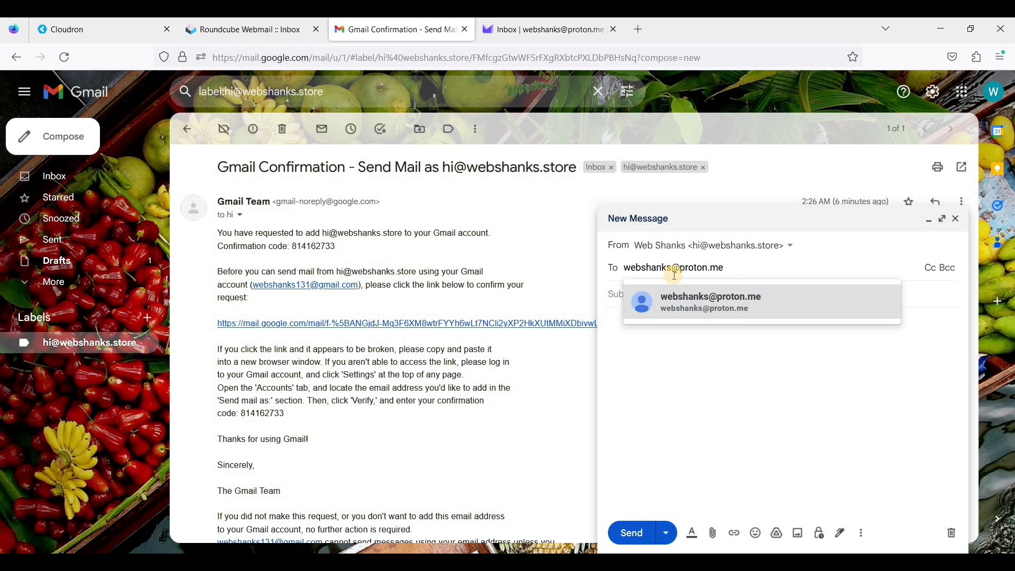
pyautogui.click(669, 361)
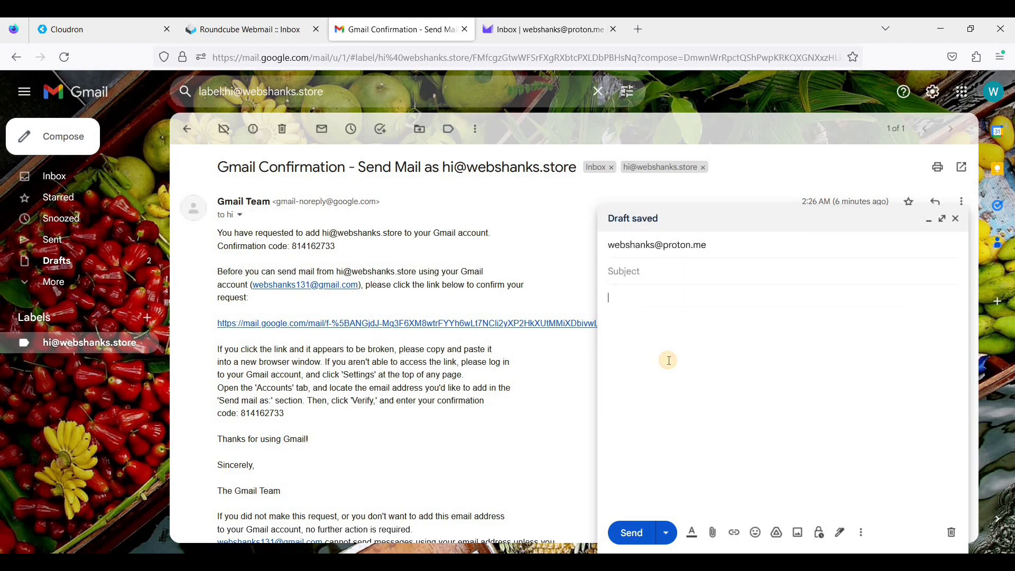
# - Give it subject 'Hello' and a body about the Cloudron-hosted email server, then send it
pyautogui.click(659, 275)
pyautogui.write('He')
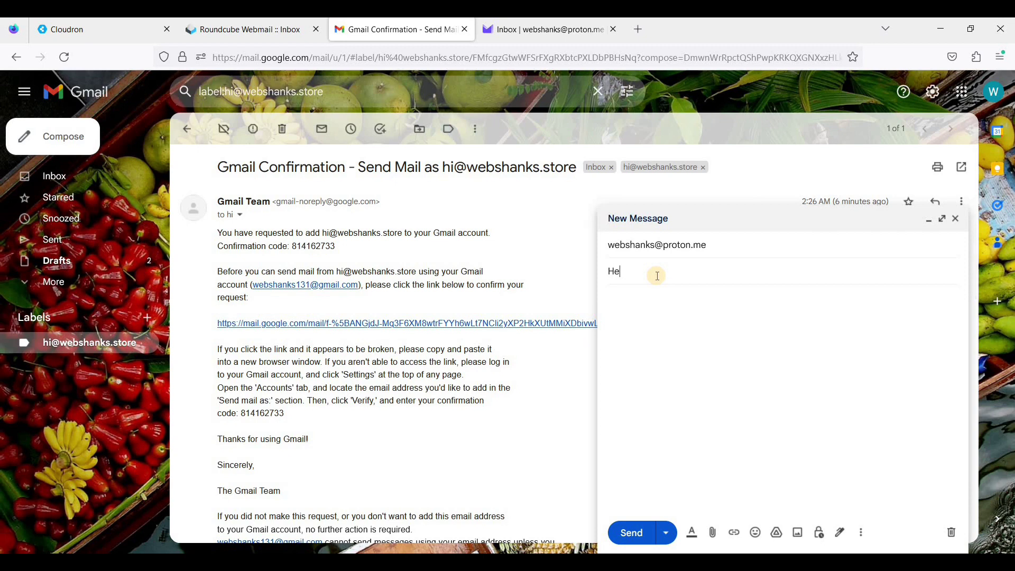
pyautogui.write('llo')
pyautogui.click(629, 343)
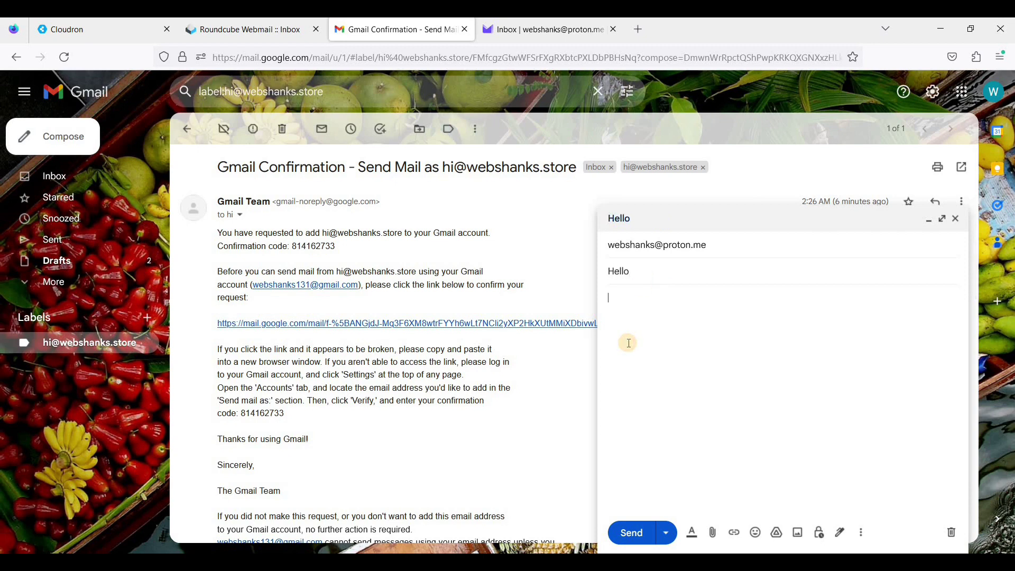
pyautogui.write('This is a test mail from Gmail. Email server from Cloudron.')
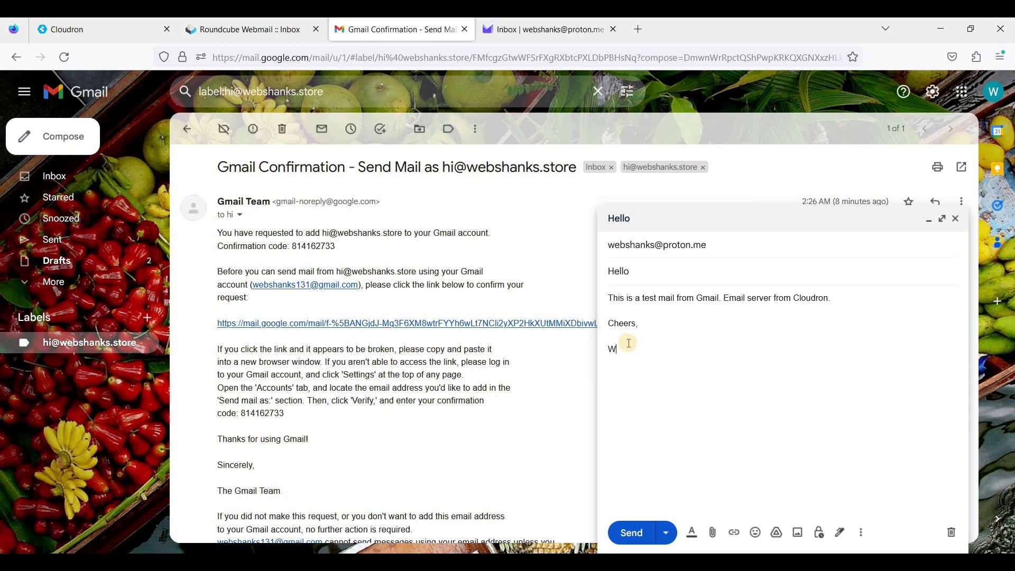
pyautogui.write('ne')
pyautogui.click(632, 533)
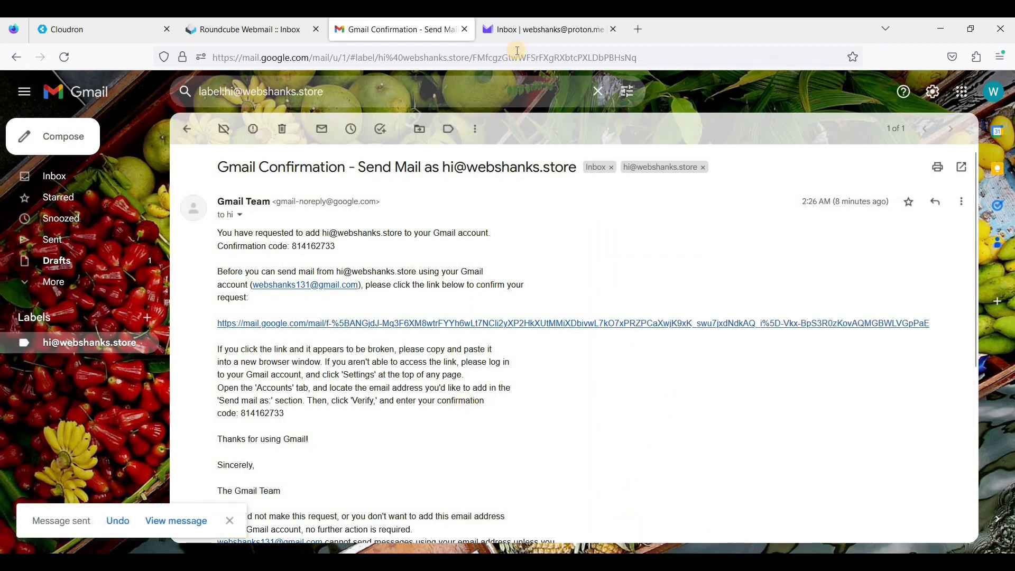
# - Refresh the Proton Mail inbox, open the Hello email and send the reply 'I'm all good.'
pyautogui.click(518, 34)
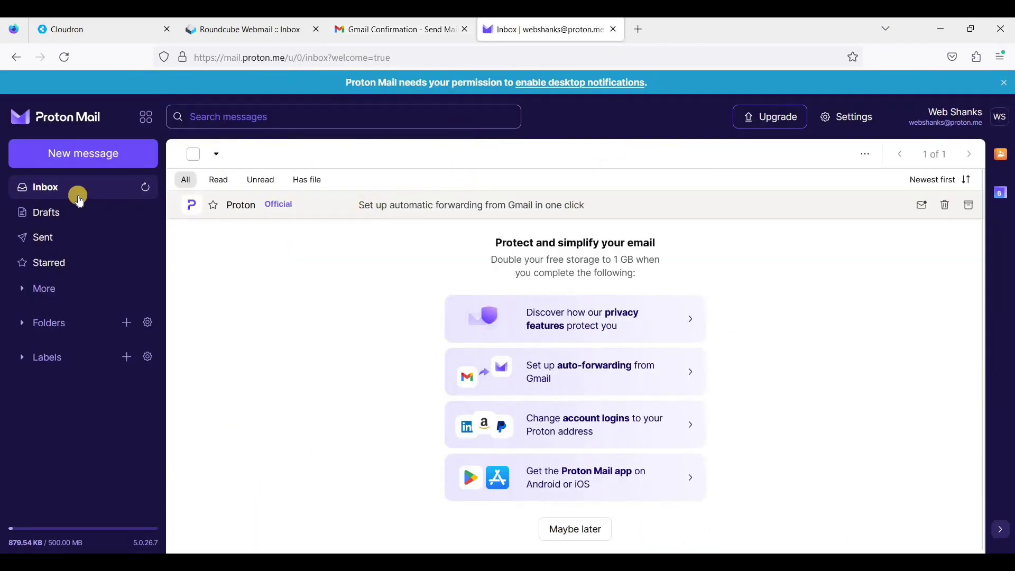
pyautogui.click(147, 190)
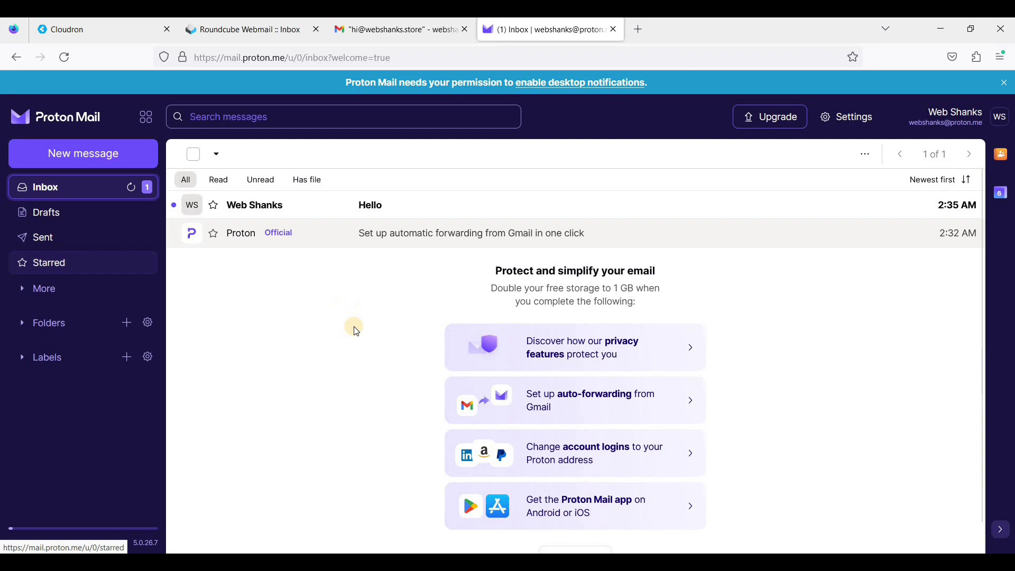
pyautogui.click(386, 207)
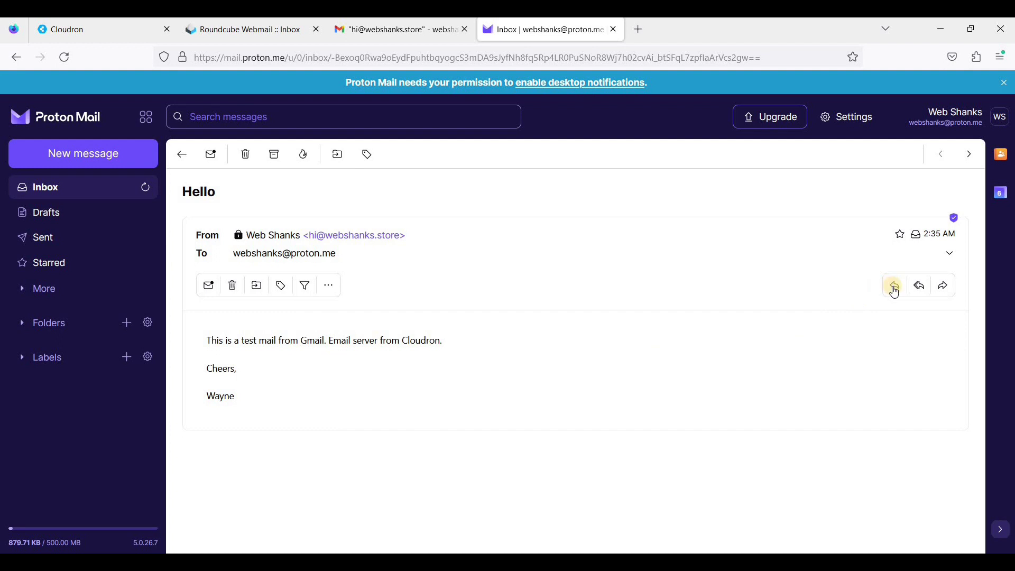
pyautogui.click(896, 288)
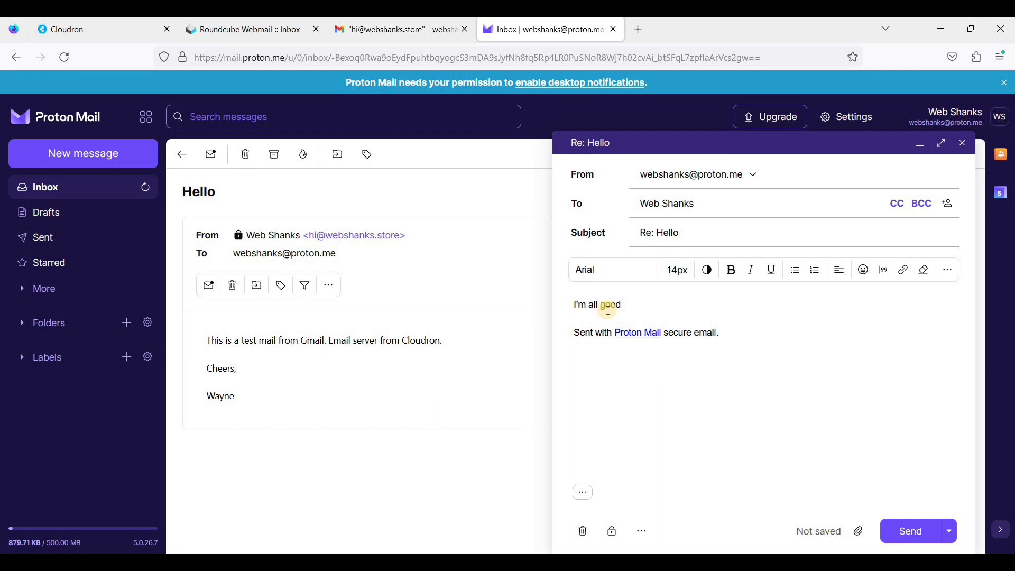
pyautogui.click(922, 537)
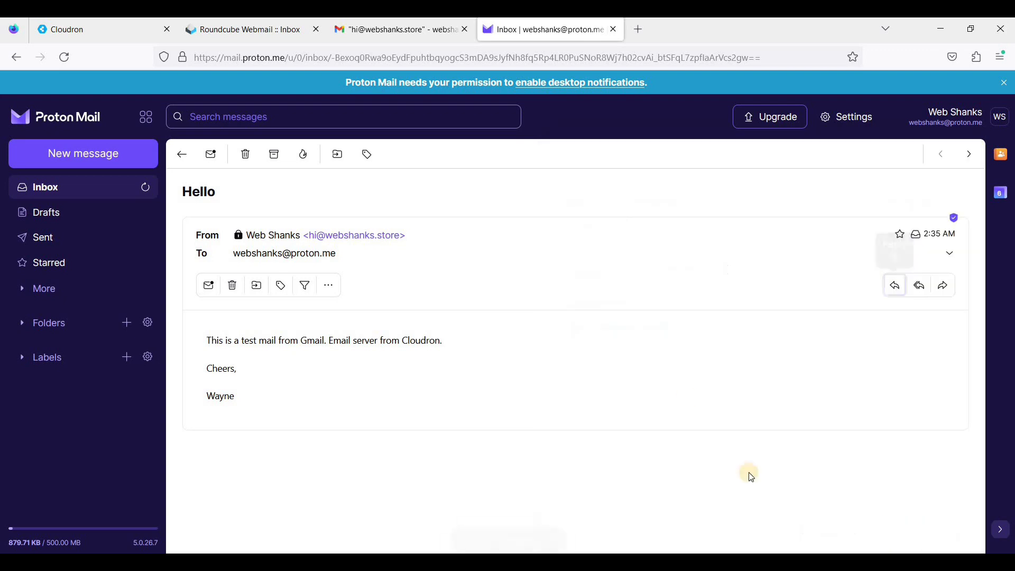
pyautogui.click(397, 36)
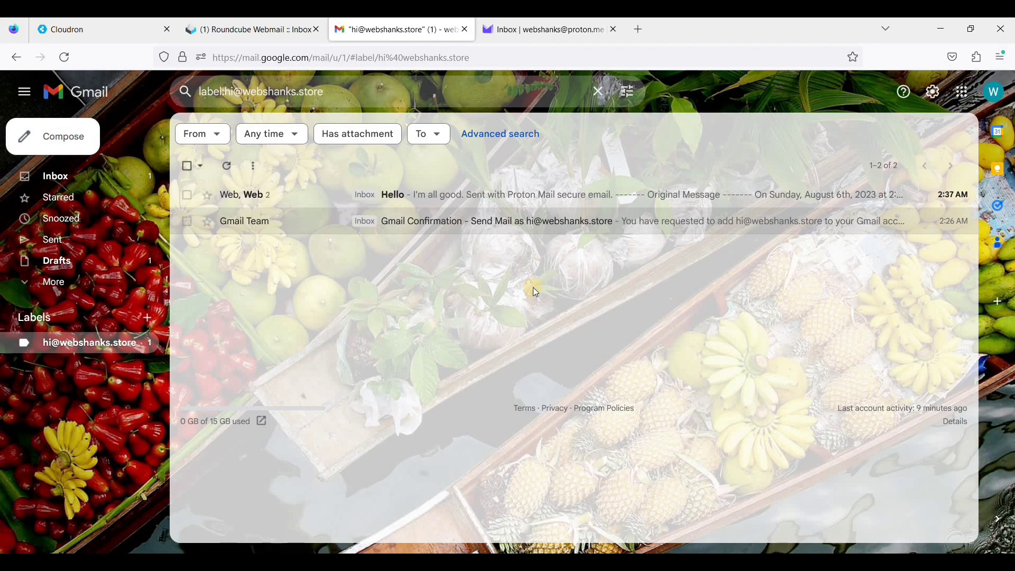
# - Open the Hello thread showing the test message with the 'I'm all good.' reply beneath
pyautogui.click(413, 199)
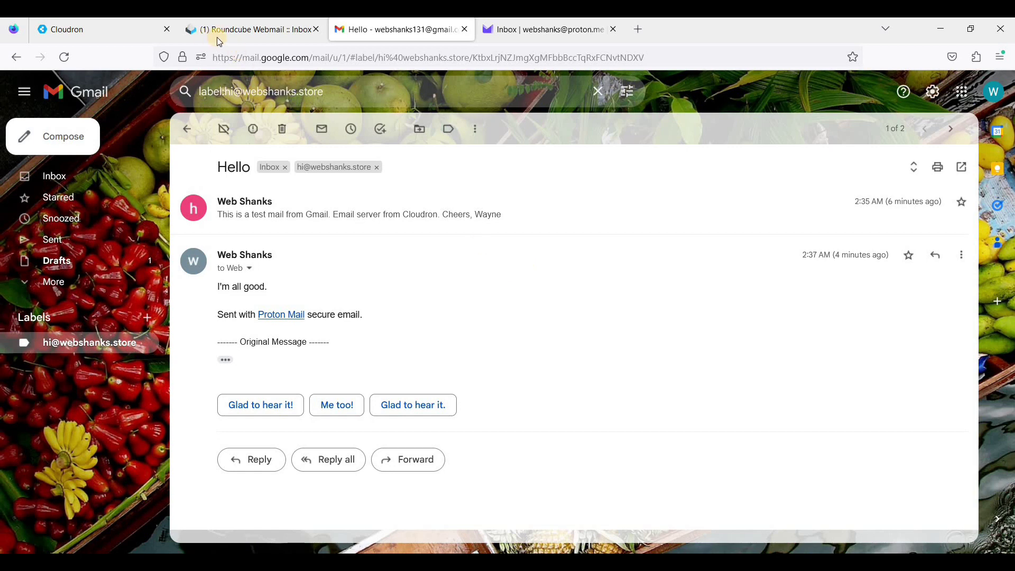
pyautogui.click(255, 42)
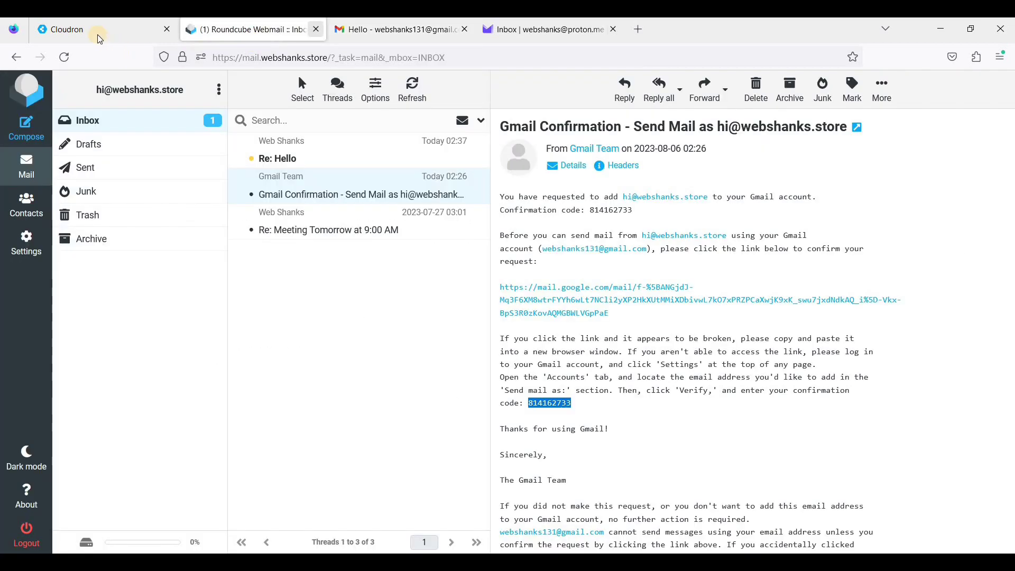
pyautogui.click(97, 33)
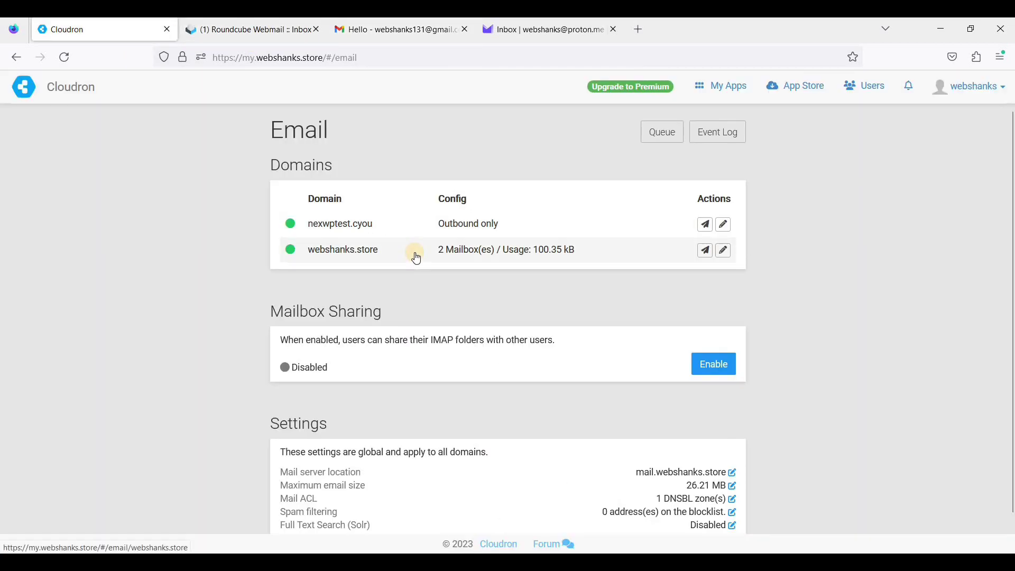
pyautogui.click(729, 85)
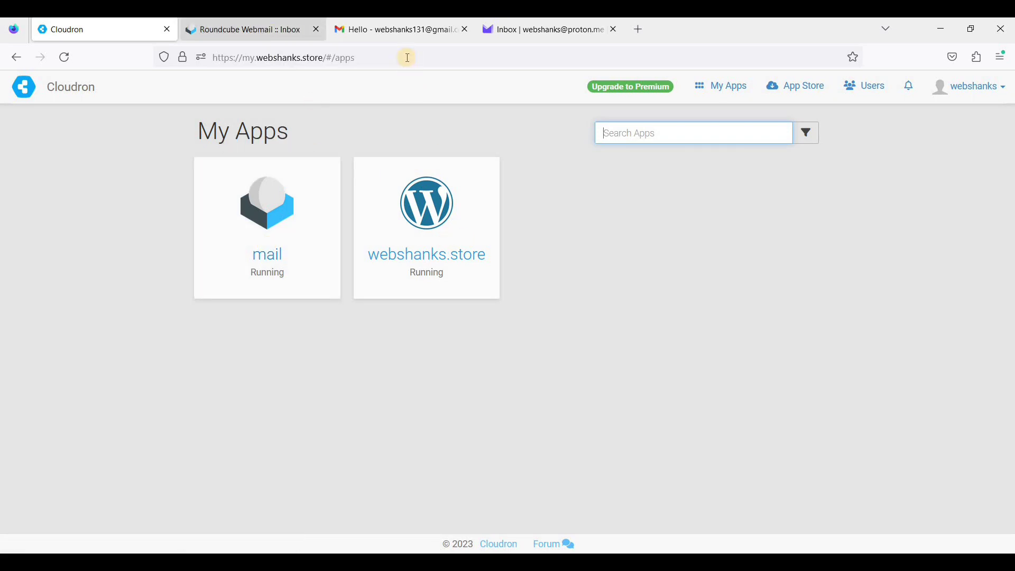
pyautogui.click(426, 31)
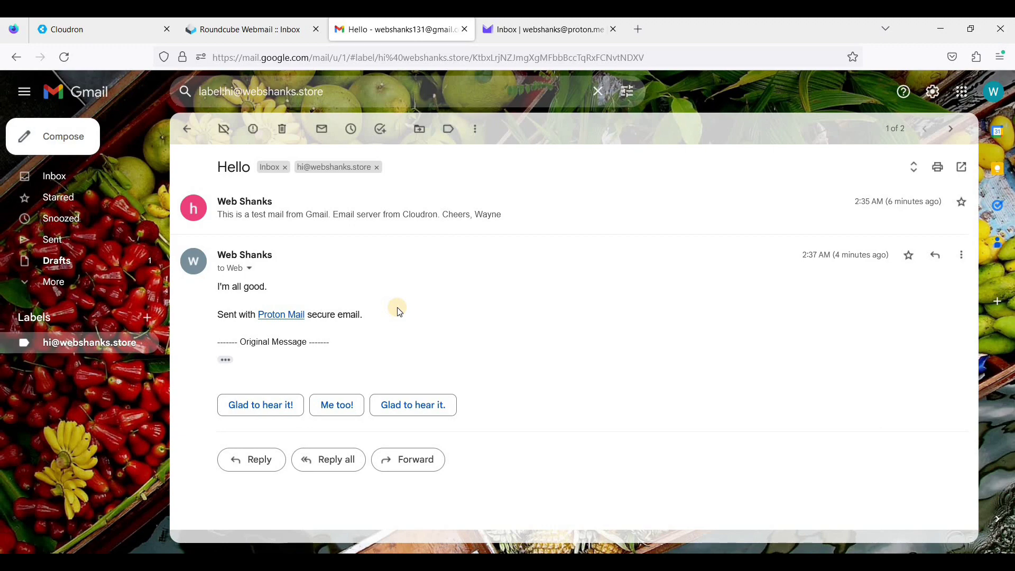
# - Preview the Re: Hello reply in Roundcube and compare it with the Proton Mail conversation
pyautogui.click(272, 35)
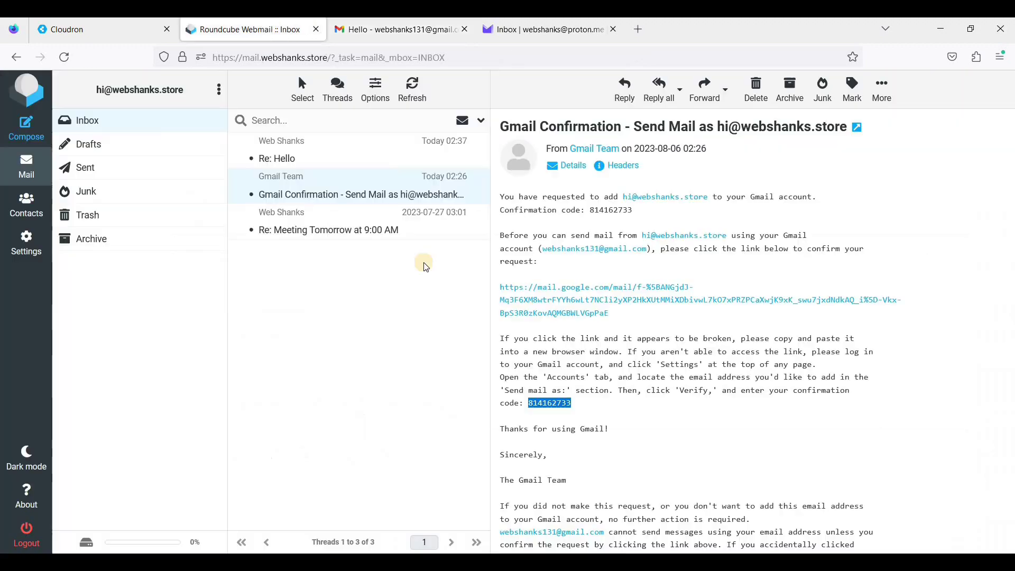
pyautogui.click(294, 167)
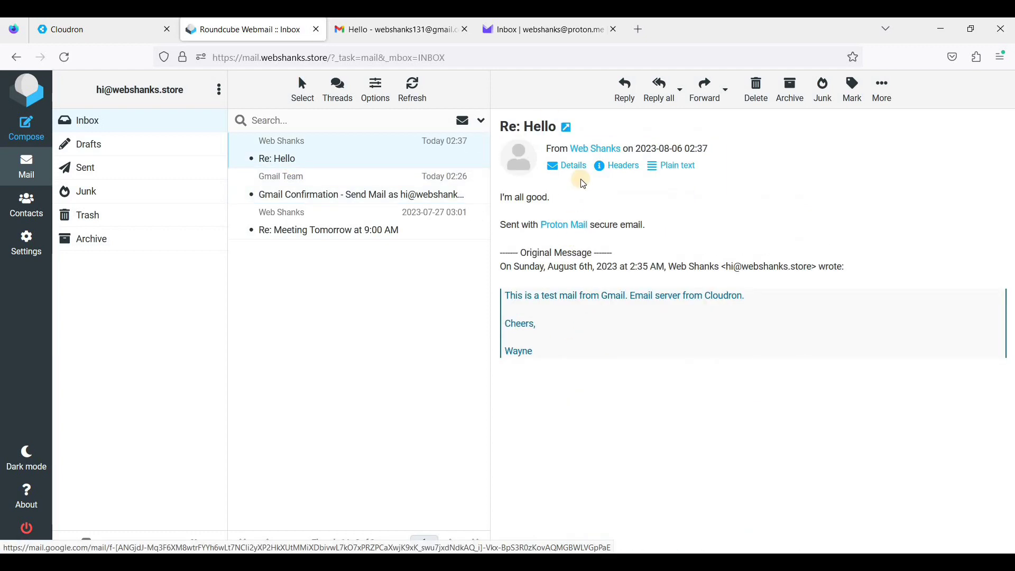
pyautogui.click(528, 30)
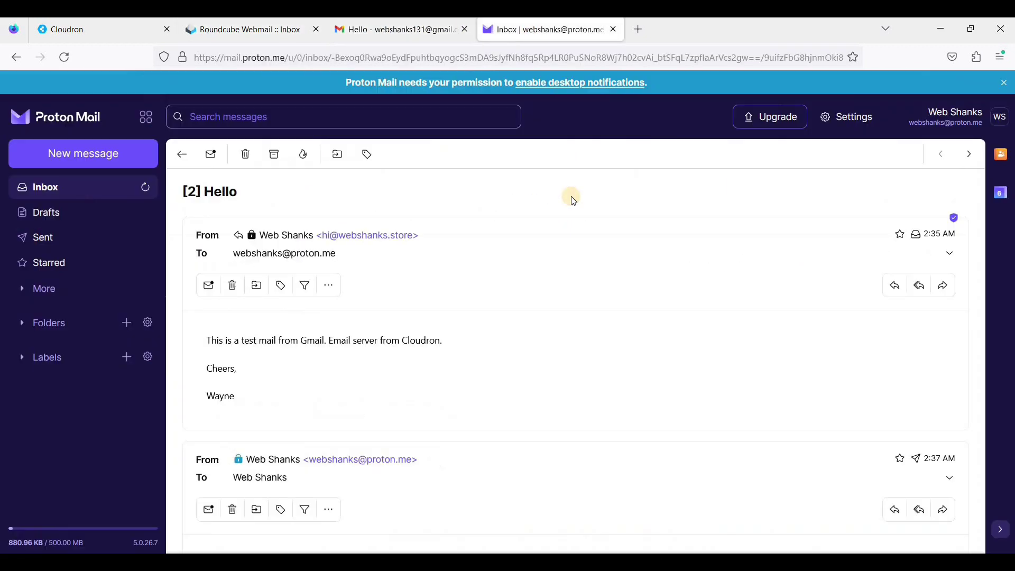
pyautogui.click(256, 30)
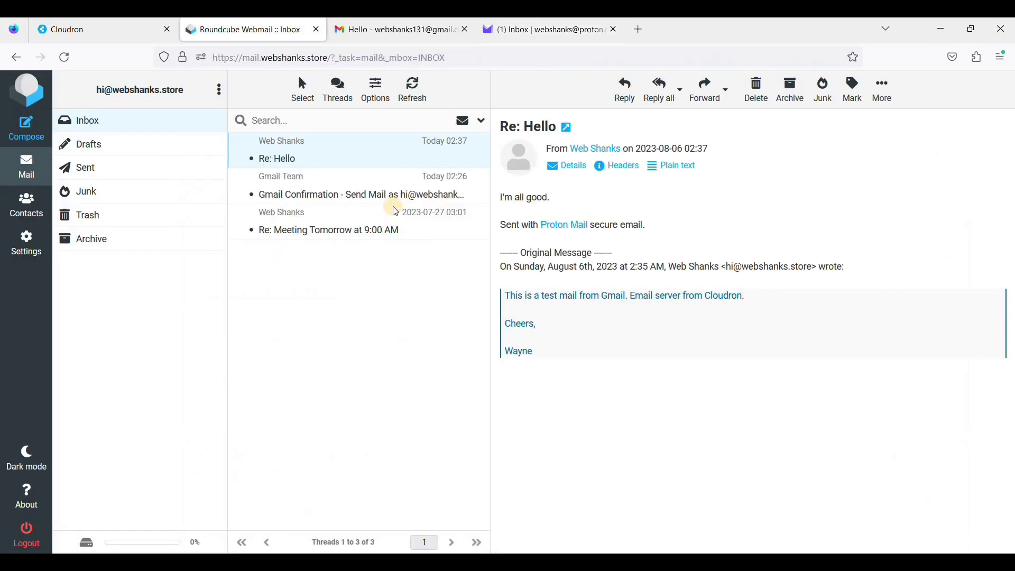
pyautogui.click(544, 29)
pyautogui.hotkey('ctrl', '2')
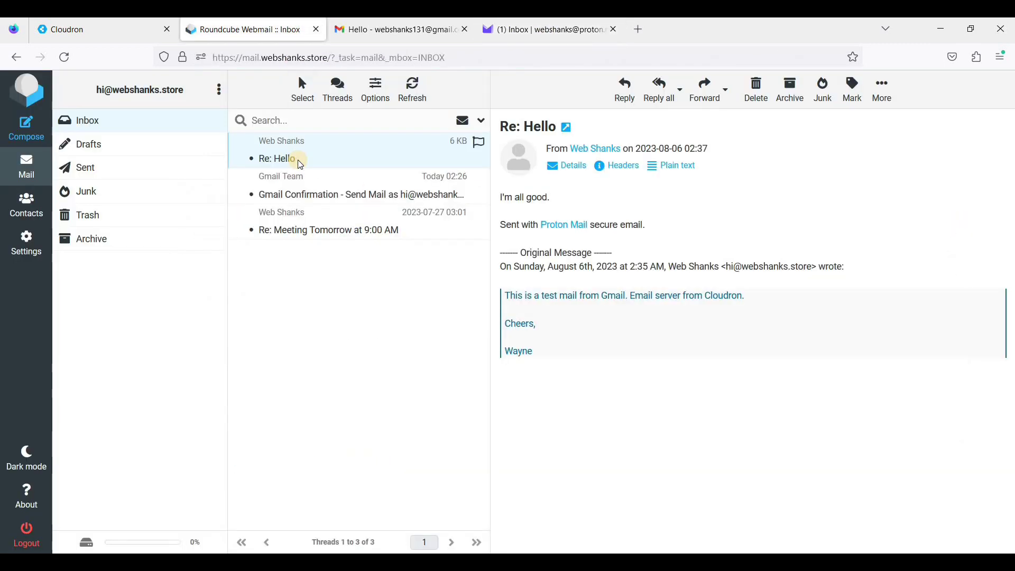
pyautogui.click(395, 33)
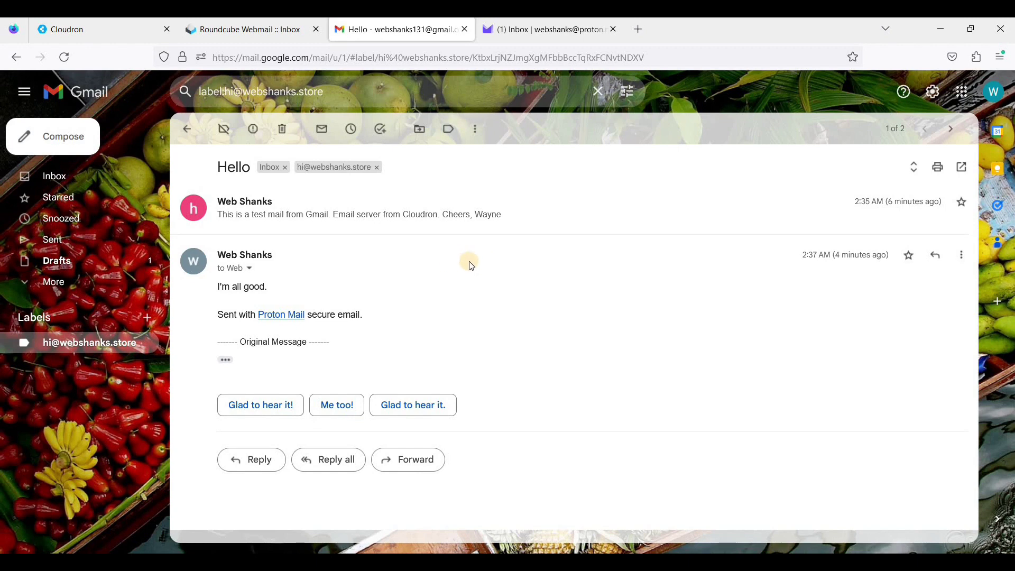
pyautogui.click(257, 33)
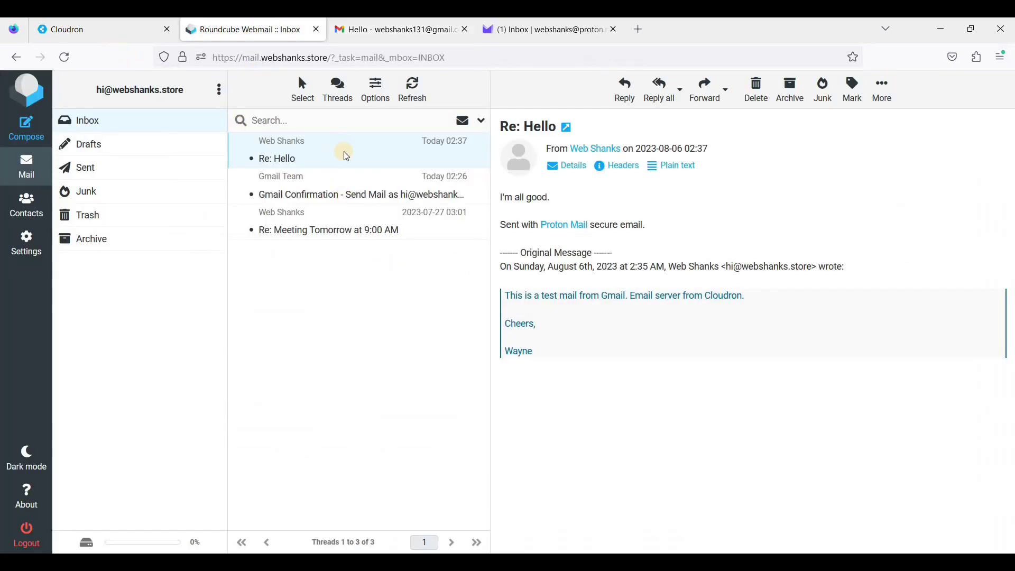
pyautogui.click(405, 30)
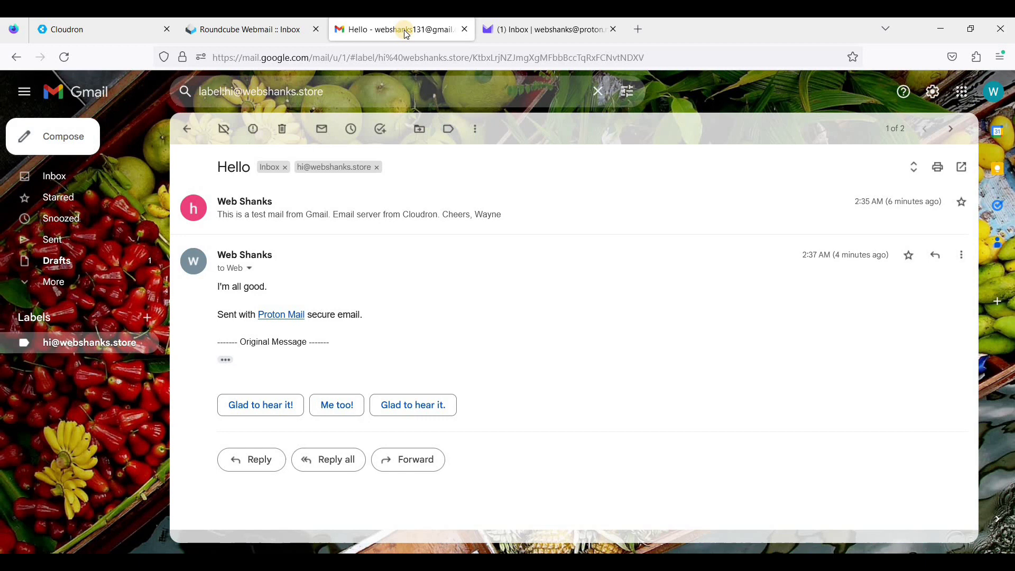